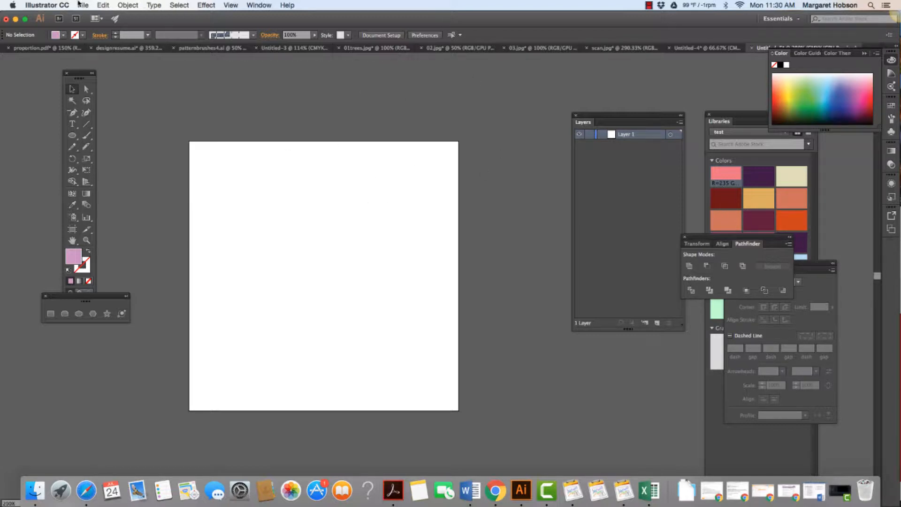
click(85, 8)
click(85, 7)
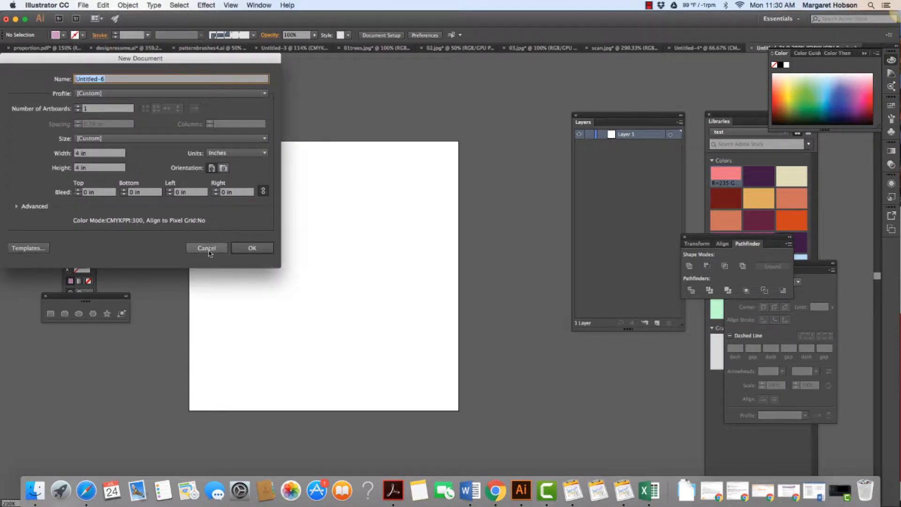
click(199, 248)
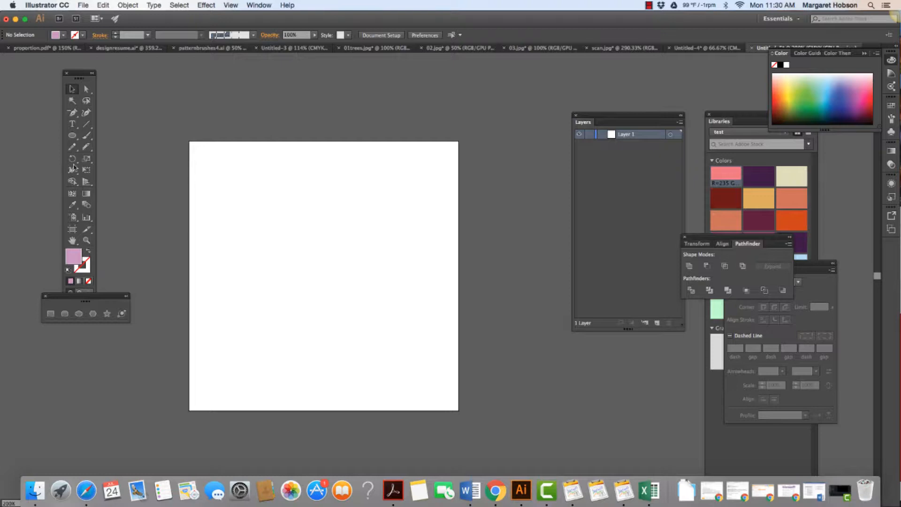
Draw seven pink petal-shaped leaves freehand with the Pencil tool in the artboard's upper-right area, arranged as a sprig
click(74, 149)
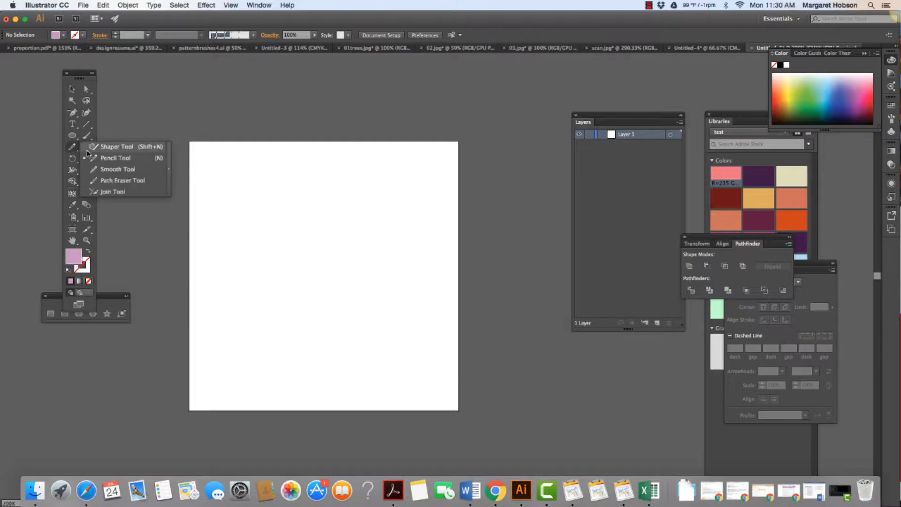
click(113, 158)
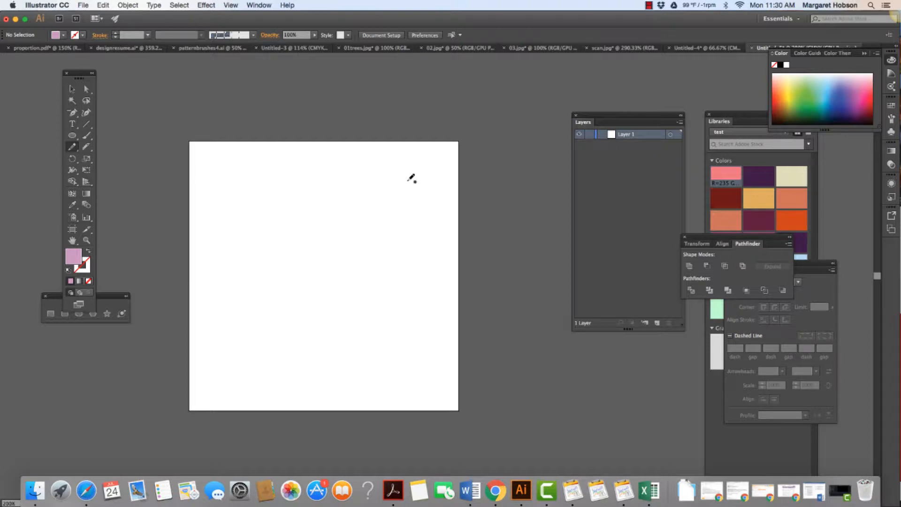
key(super+equal)
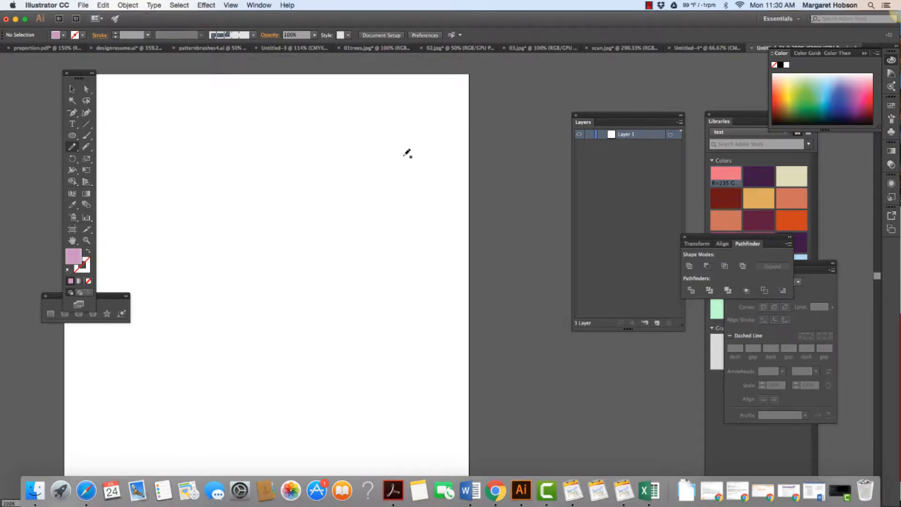
mouse_move(401, 156)
mouse_down()
mouse_move(400, 131)
mouse_move(416, 119)
mouse_move(426, 136)
mouse_move(413, 153)
mouse_move(368, 147)
mouse_move(372, 157)
mouse_move(436, 155)
mouse_move(431, 165)
mouse_move(401, 160)
mouse_move(366, 176)
mouse_move(375, 184)
mouse_move(391, 167)
mouse_move(407, 167)
mouse_move(425, 178)
mouse_move(425, 196)
mouse_move(408, 189)
mouse_move(398, 169)
mouse_move(364, 204)
mouse_move(387, 187)
mouse_move(399, 210)
mouse_move(421, 216)
mouse_move(407, 196)
mouse_up()
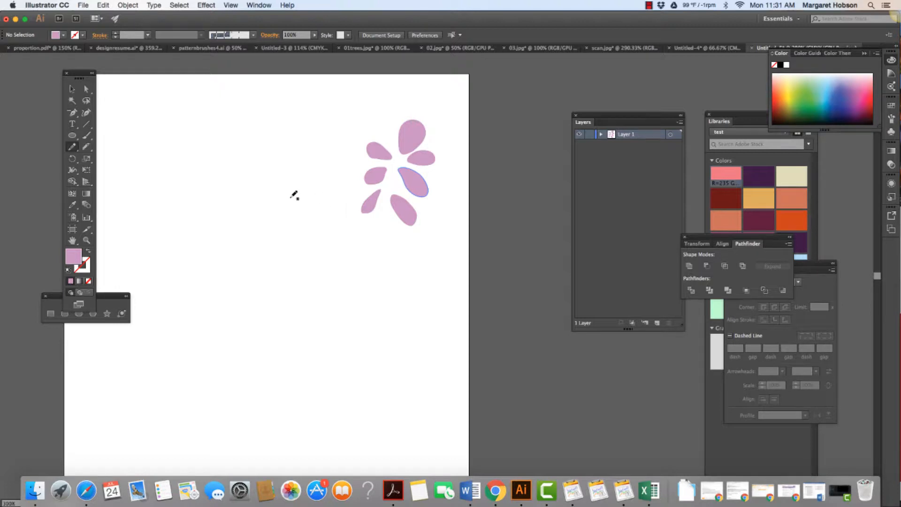
scroll(159, 202, right, 1)
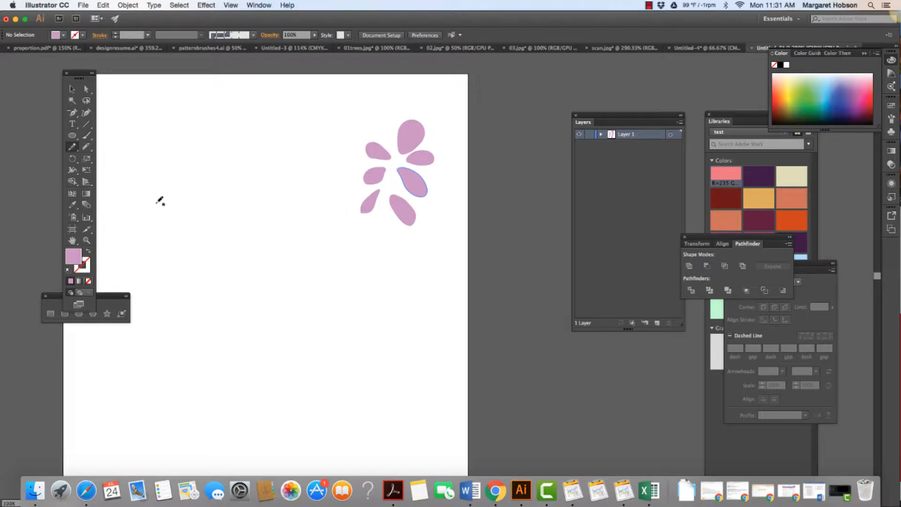
Draw a curved stem between the leaves with the Pencil tool, using no fill and a pink stroke
click(89, 281)
click(84, 275)
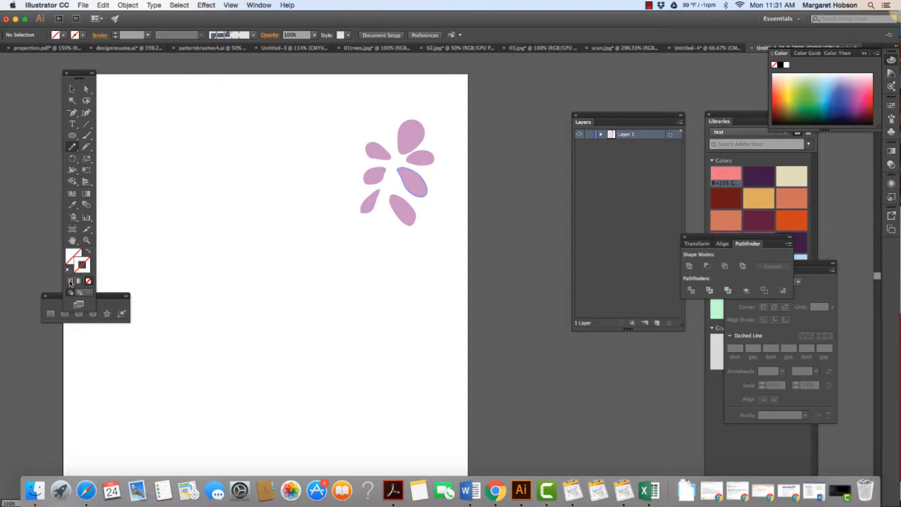
click(70, 281)
scroll(385, 150, right, 1)
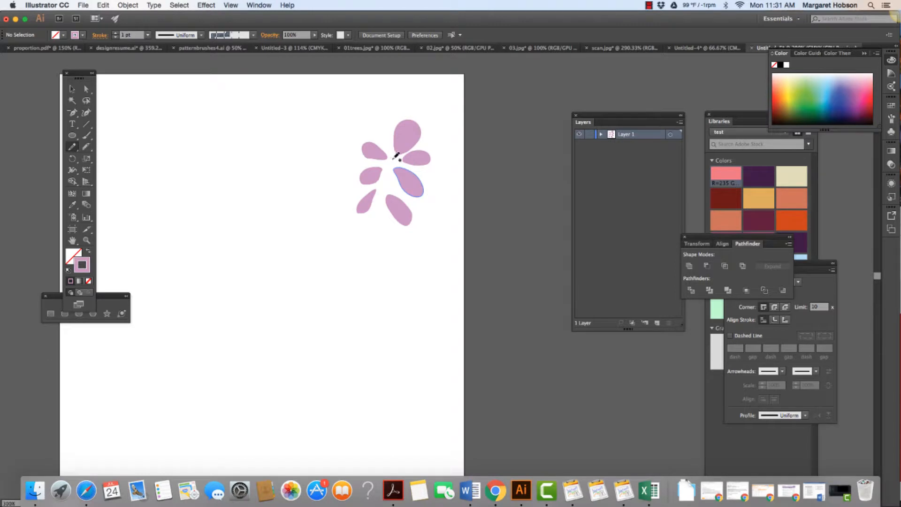
mouse_move(394, 158)
mouse_down()
mouse_move(382, 201)
mouse_move(386, 234)
mouse_up()
Select all the leaves together with the stem and group them
click(73, 89)
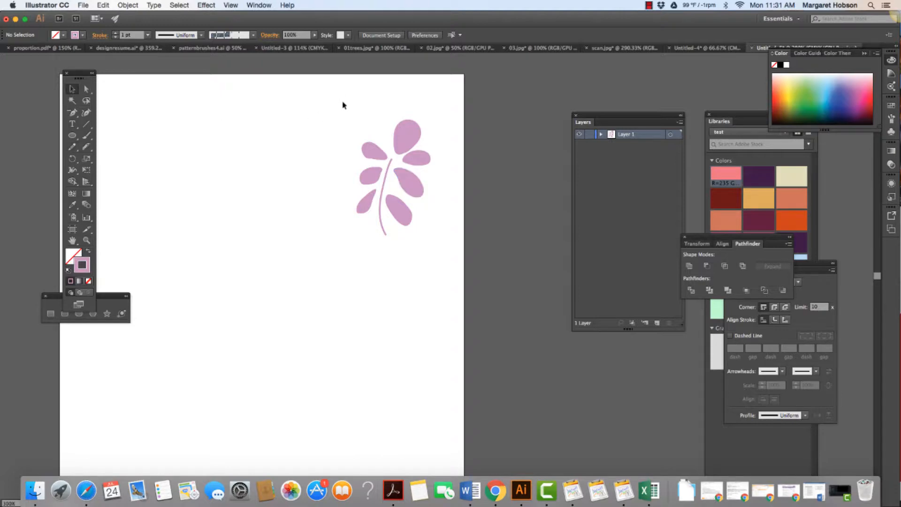
drag(342, 102, 445, 255)
scroll(256, 124, right, 1)
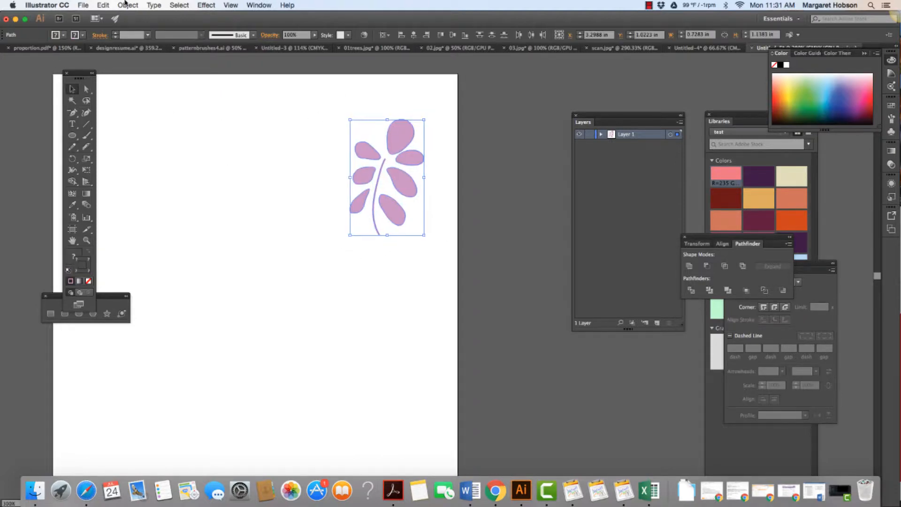
click(126, 5)
click(133, 38)
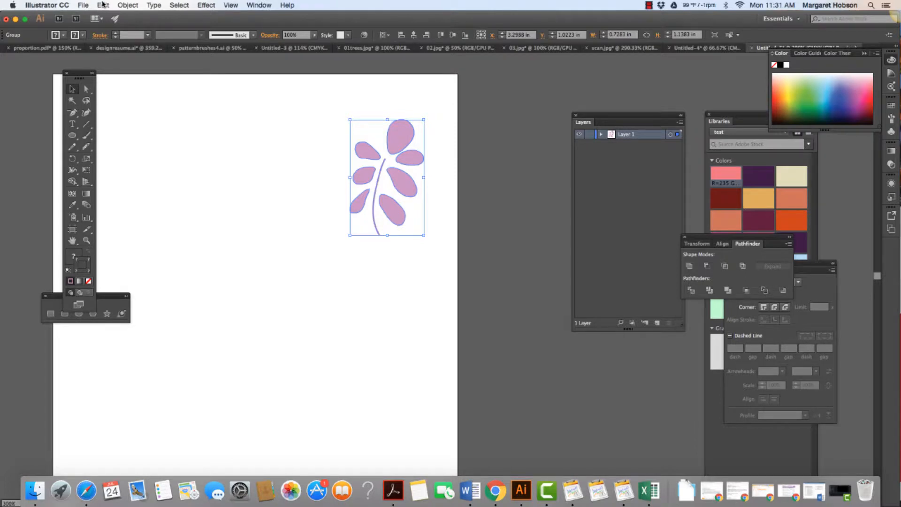
Copy the grouped leaf sprig and paste the copy in front
click(103, 5)
click(109, 46)
click(103, 5)
click(115, 66)
Move the pasted sprig to the left of the original, rotate it counterclockwise, and scale it down to about 0.54 in wide
drag(386, 136, 236, 122)
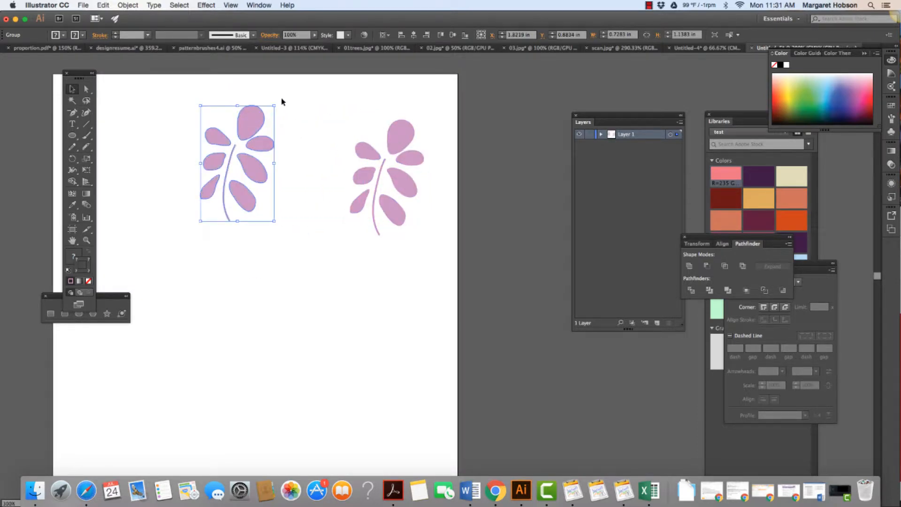
drag(279, 101, 269, 128)
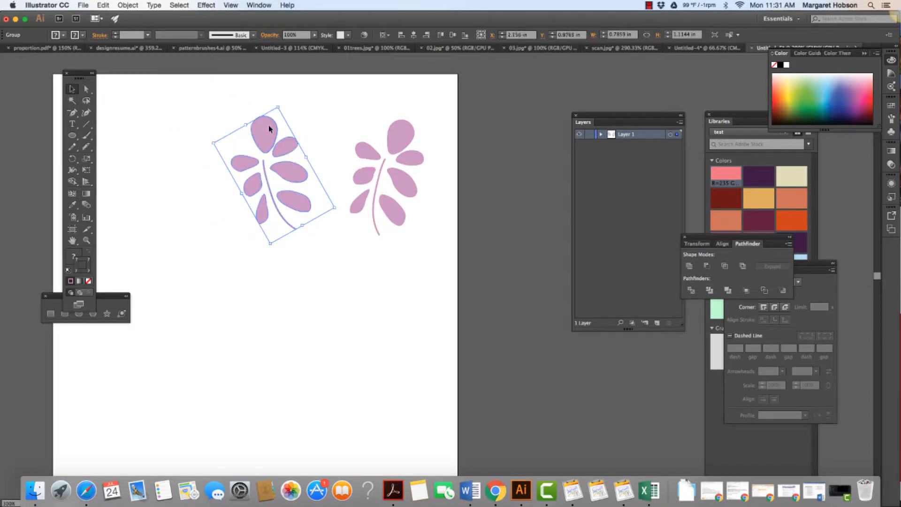
drag(213, 141, 285, 160)
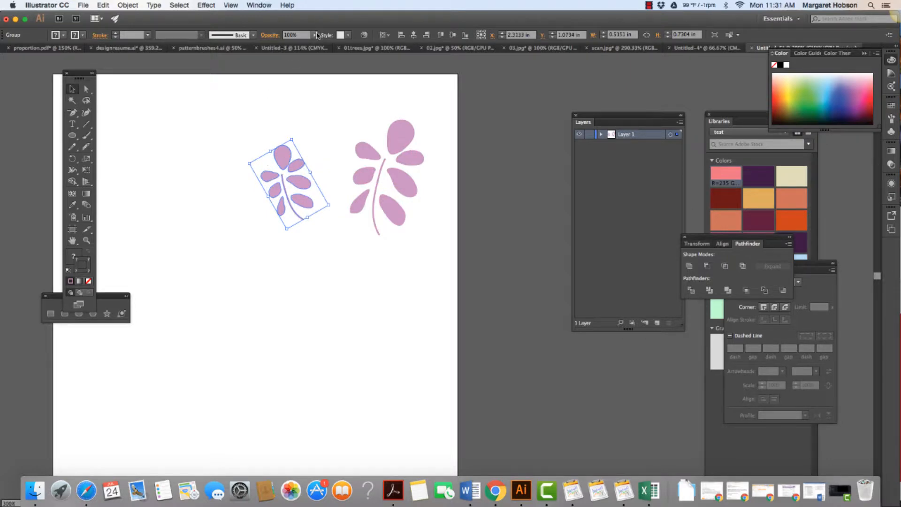
Try to lower the opacity of the smaller sprig, and deselect it
click(315, 35)
mouse_move(317, 47)
mouse_down()
mouse_move(303, 46)
mouse_move(327, 47)
mouse_up()
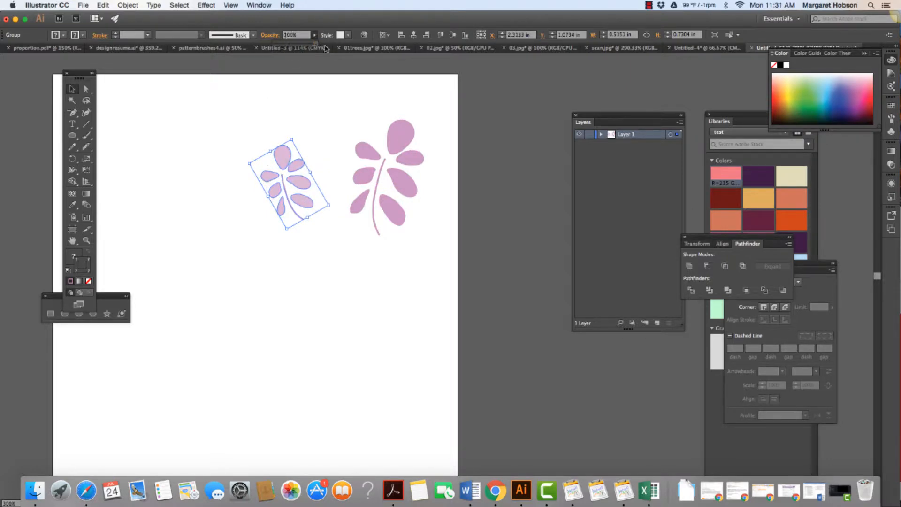
click(608, 97)
Open the Color Guide and apply a lighter pink tint to the smaller sprig's stroke
click(258, 6)
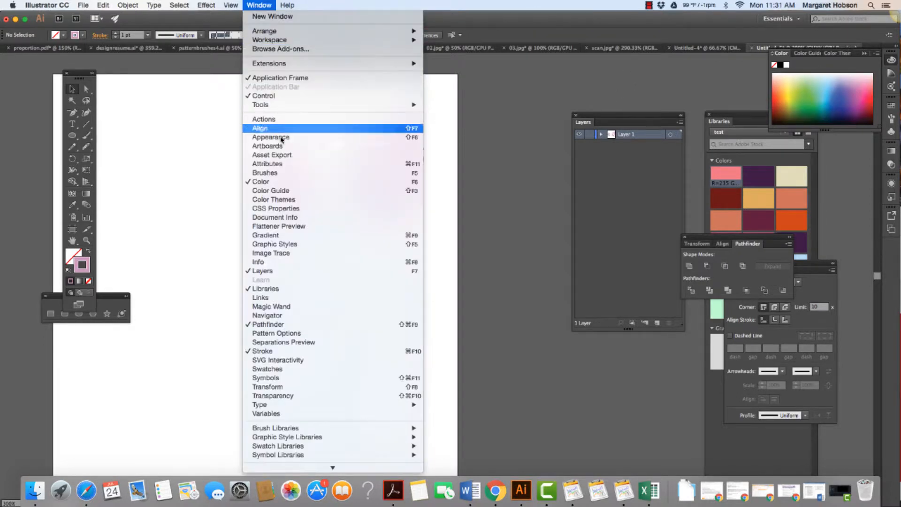
click(276, 191)
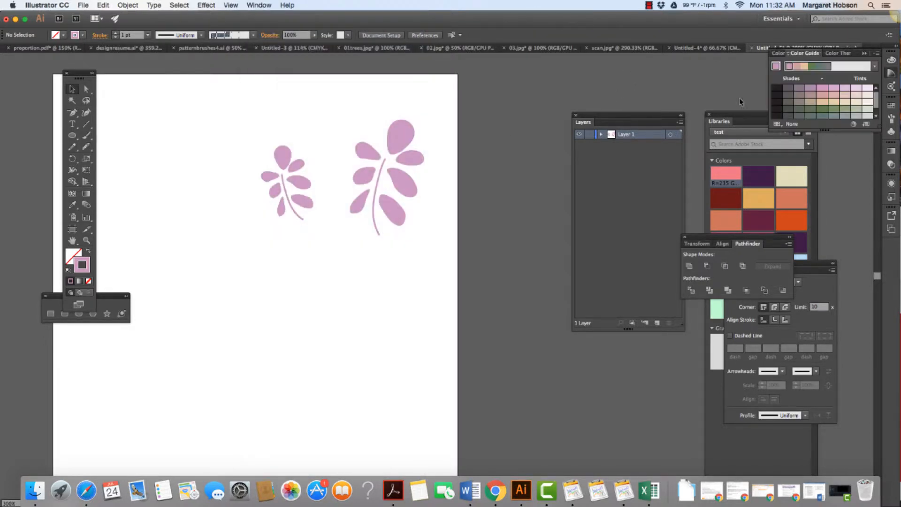
click(844, 87)
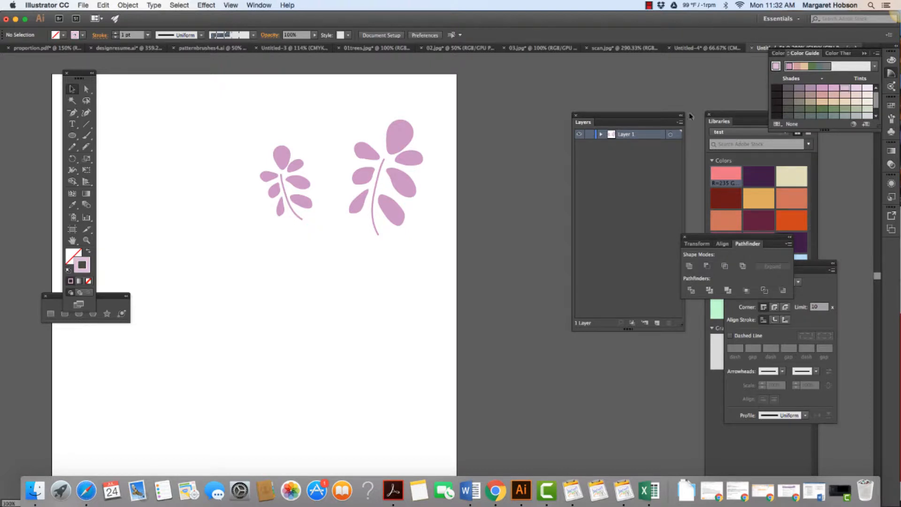
click(288, 154)
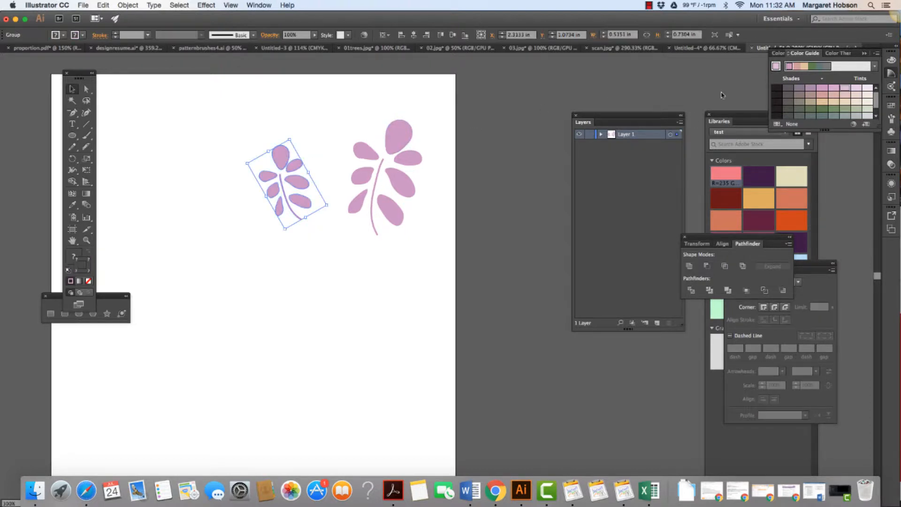
click(845, 91)
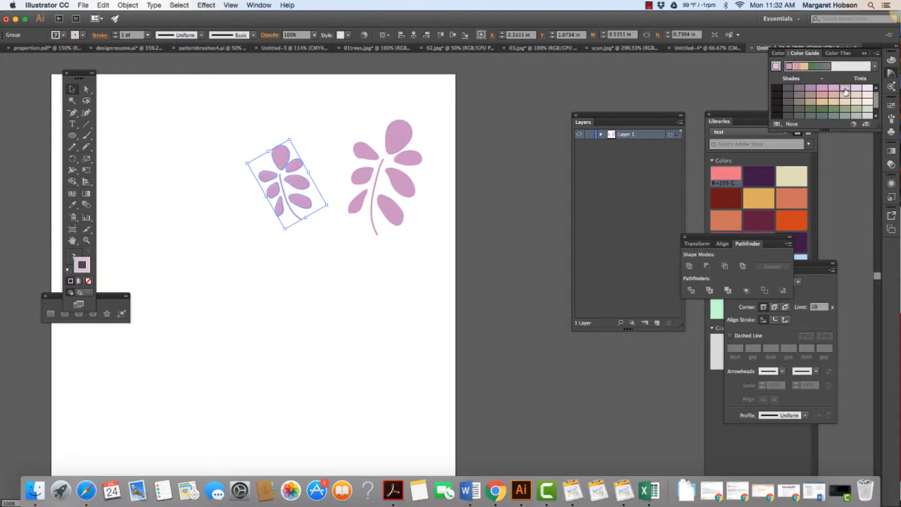
Remove the stroke from the smaller sprig and fill it with a lighter pink tint from the Color Guide
click(89, 281)
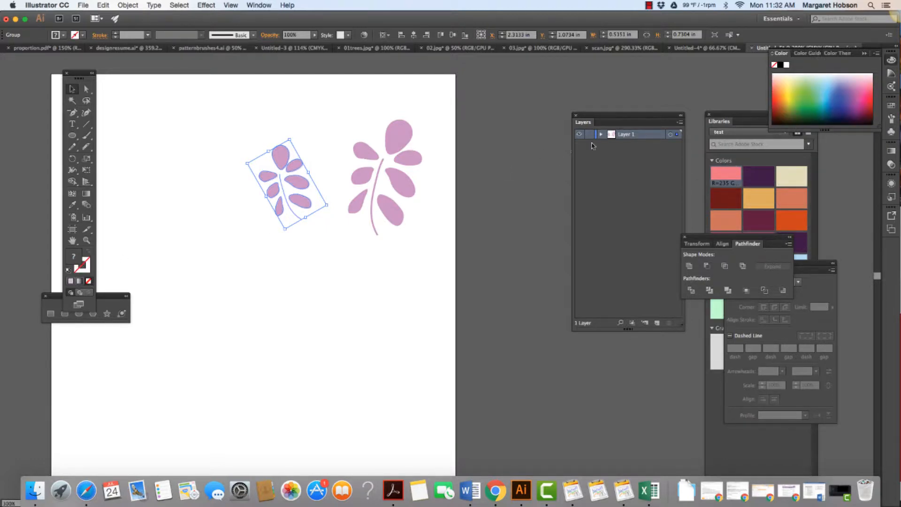
click(258, 4)
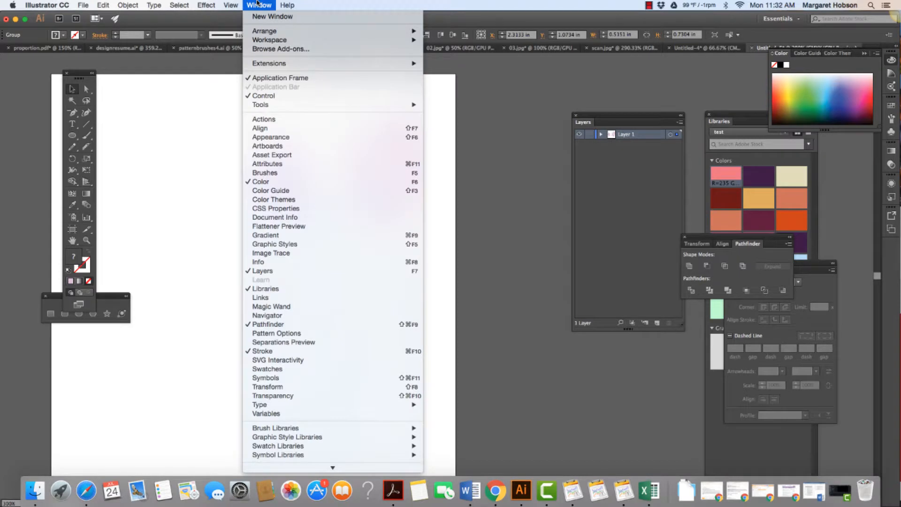
mouse_move(288, 9)
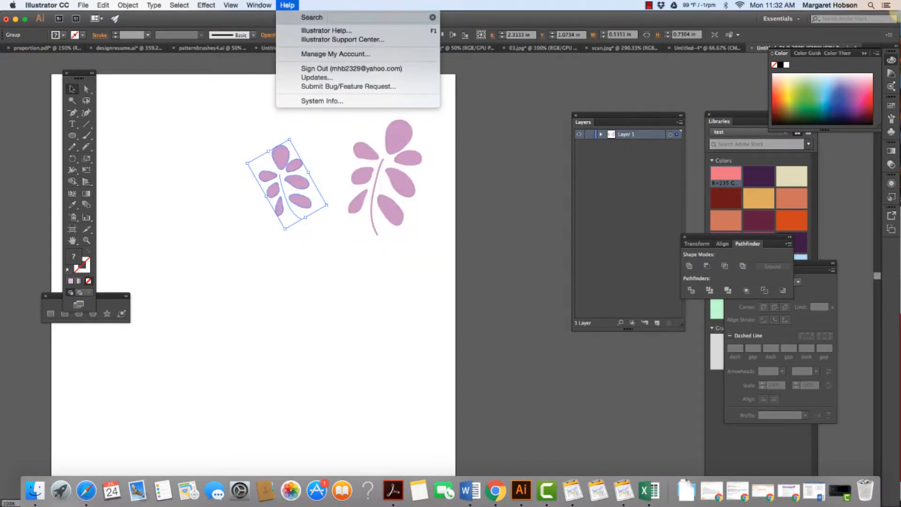
click(810, 56)
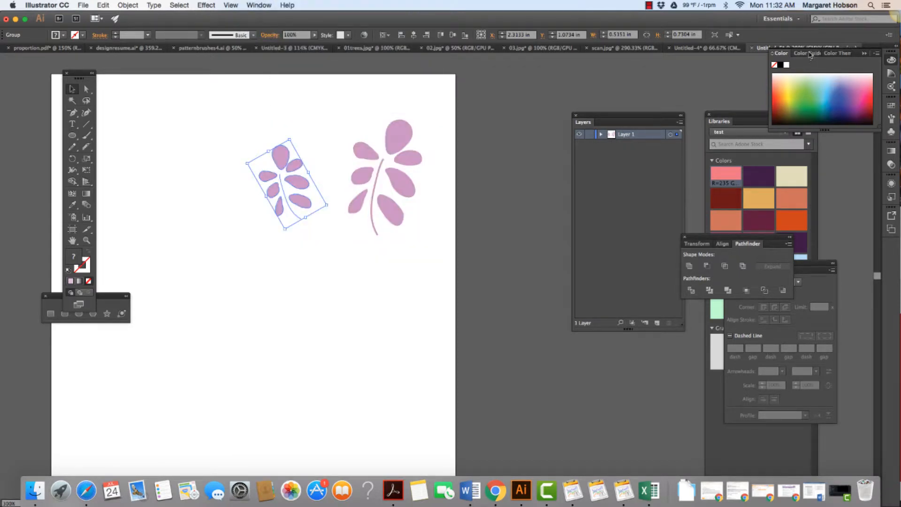
click(810, 55)
click(845, 90)
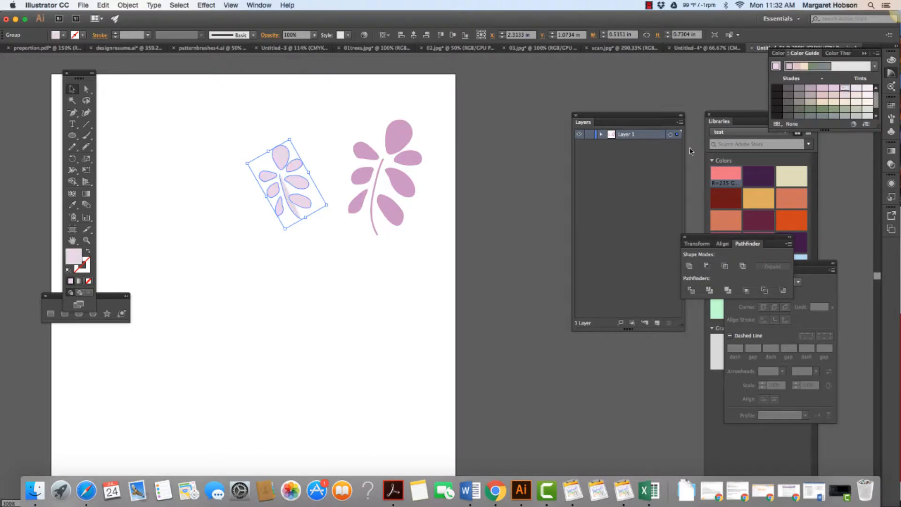
click(505, 299)
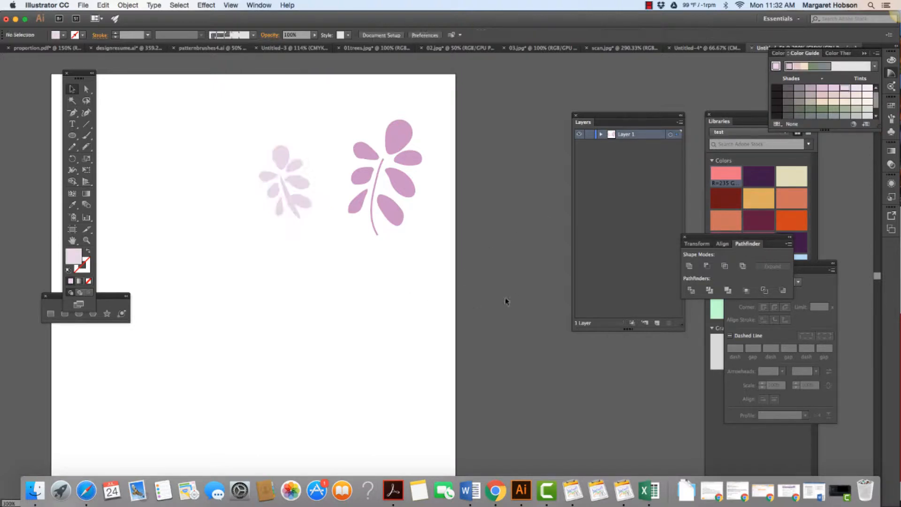
Ungroup the smaller, lighter sprig so its leaves and stem are separate objects
click(295, 211)
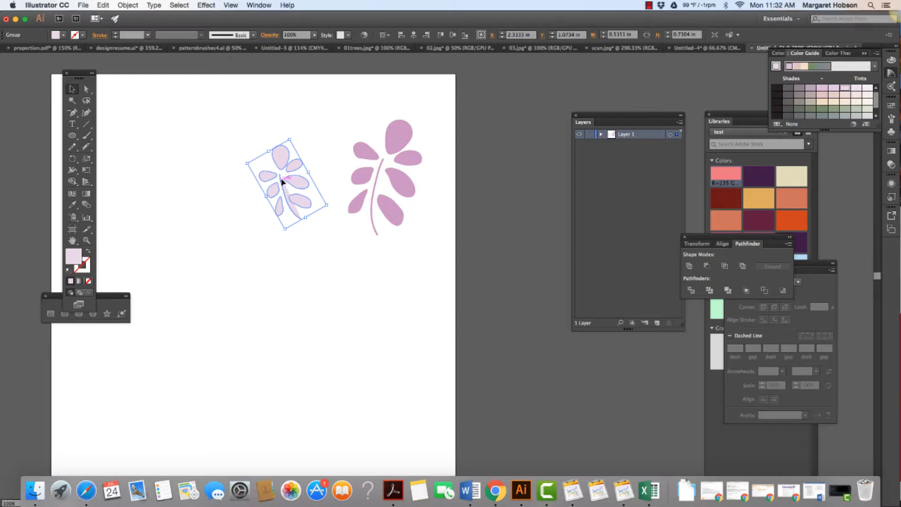
click(127, 6)
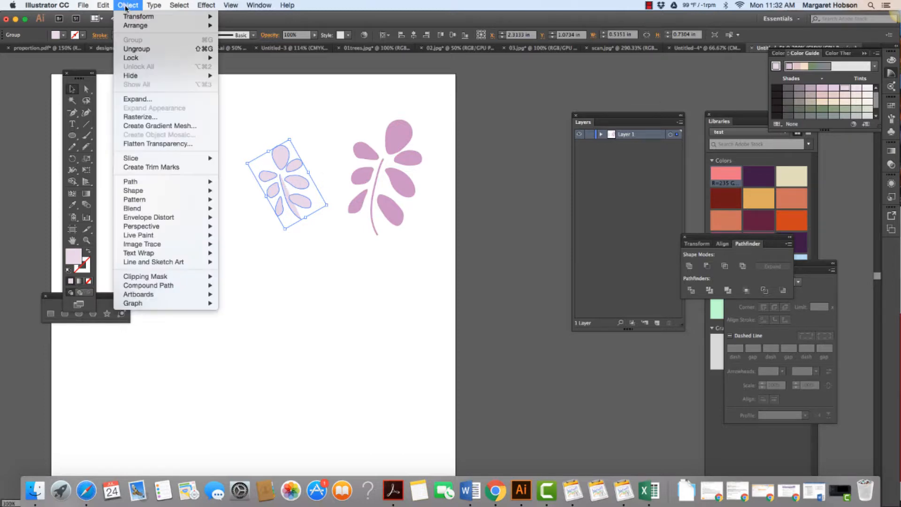
click(137, 49)
click(257, 185)
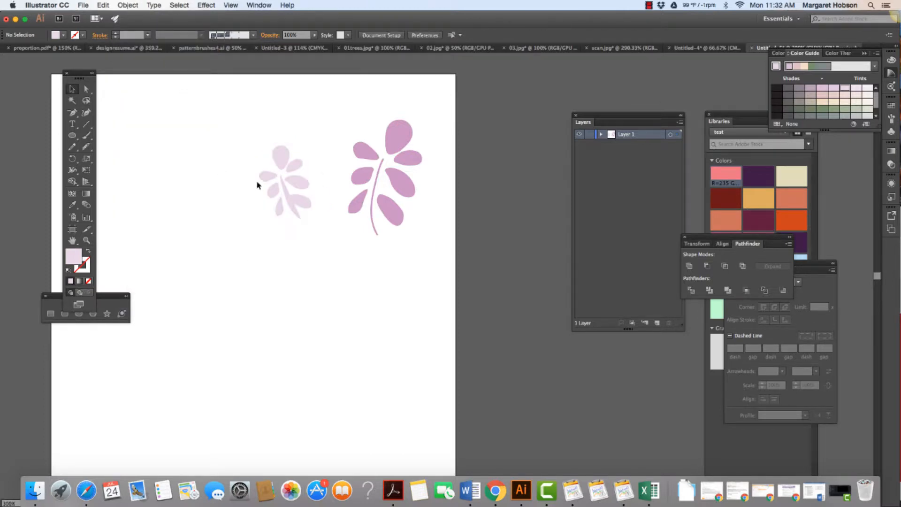
Set the smaller sprig's stem to no fill with a light pink stroke
click(284, 191)
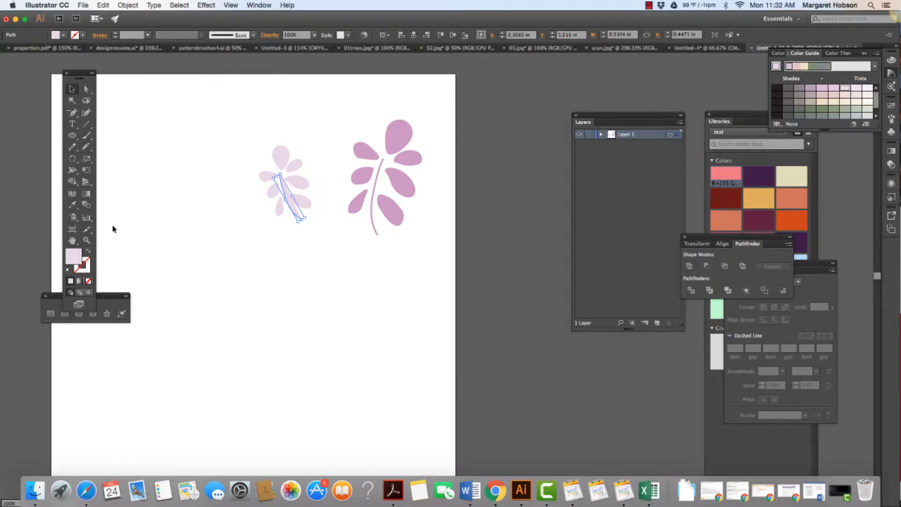
click(89, 282)
click(85, 269)
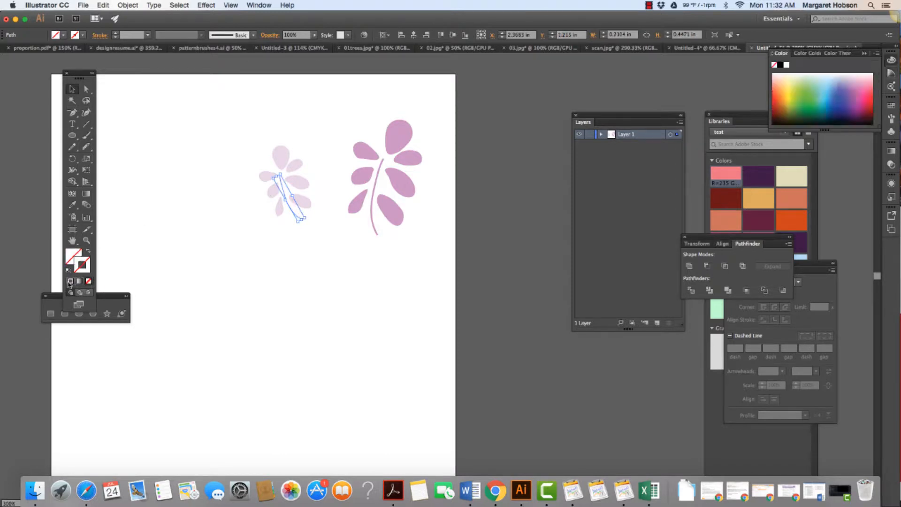
click(71, 281)
click(240, 250)
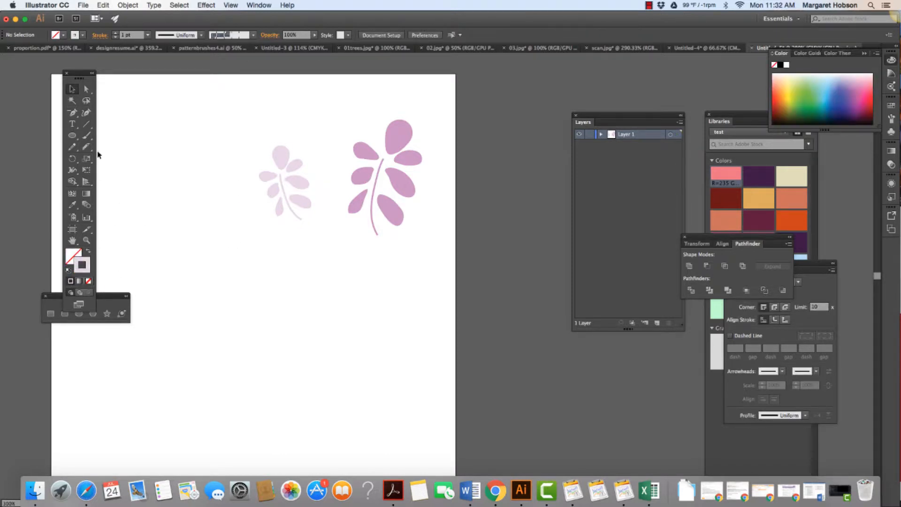
Select all parts of the smaller sprig and rotate them further counterclockwise
drag(209, 122, 340, 279)
click(325, 275)
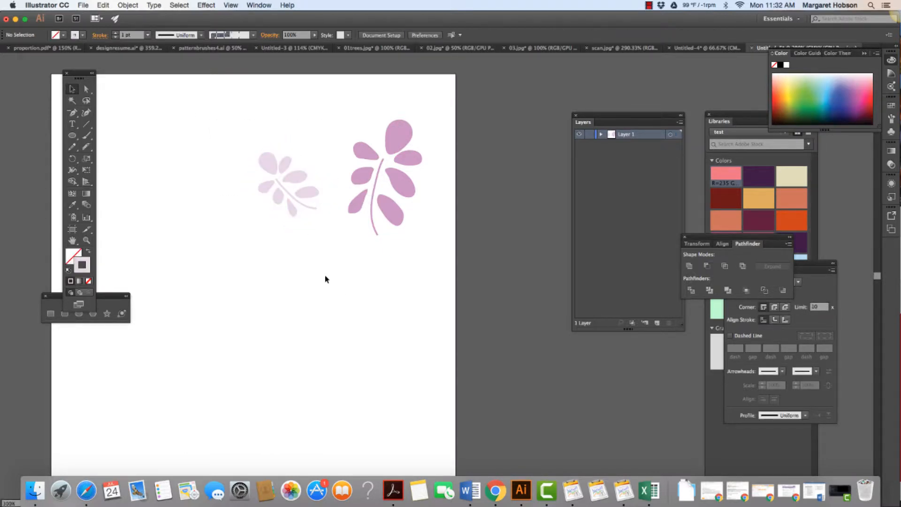
click(288, 184)
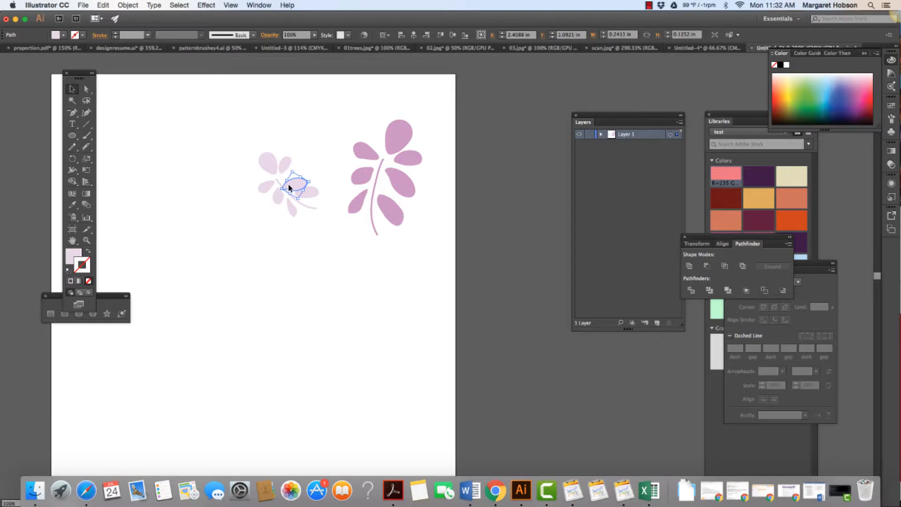
Draw six light pink circles of varied sizes, up to about 0.26 in wide, scattered around the two sprigs with the Ellipse tool
click(367, 298)
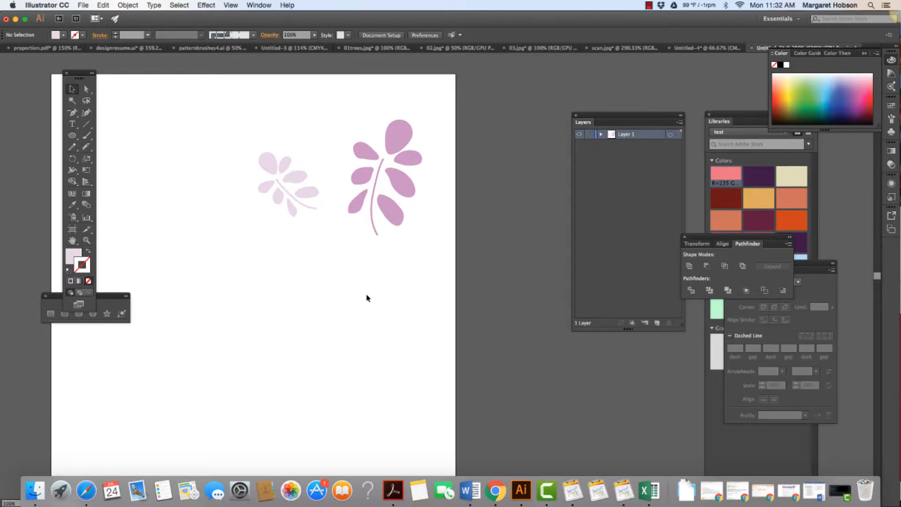
scroll(96, 136, right, 1)
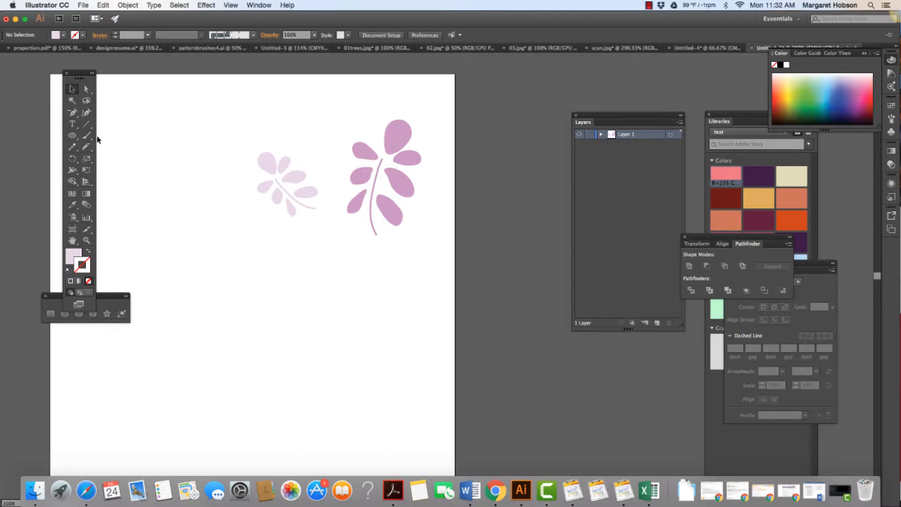
click(72, 136)
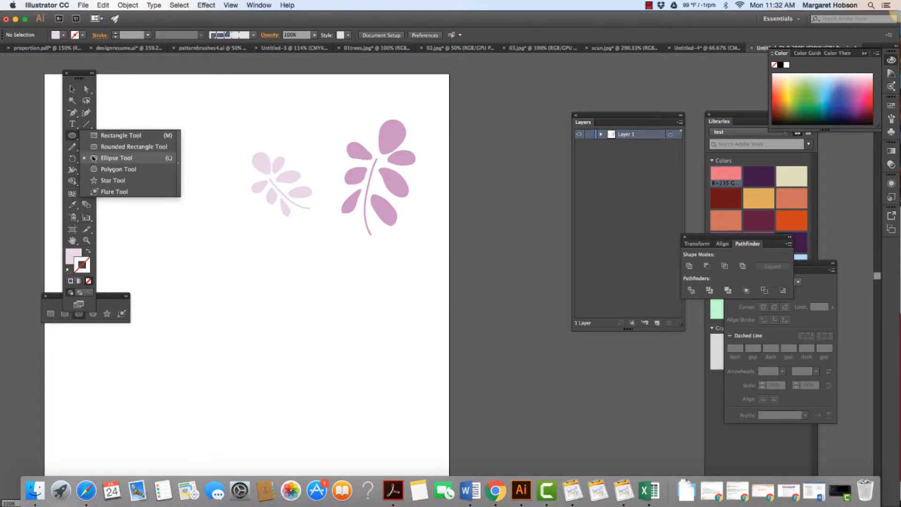
click(116, 158)
drag(299, 111, 319, 131)
drag(309, 224, 325, 240)
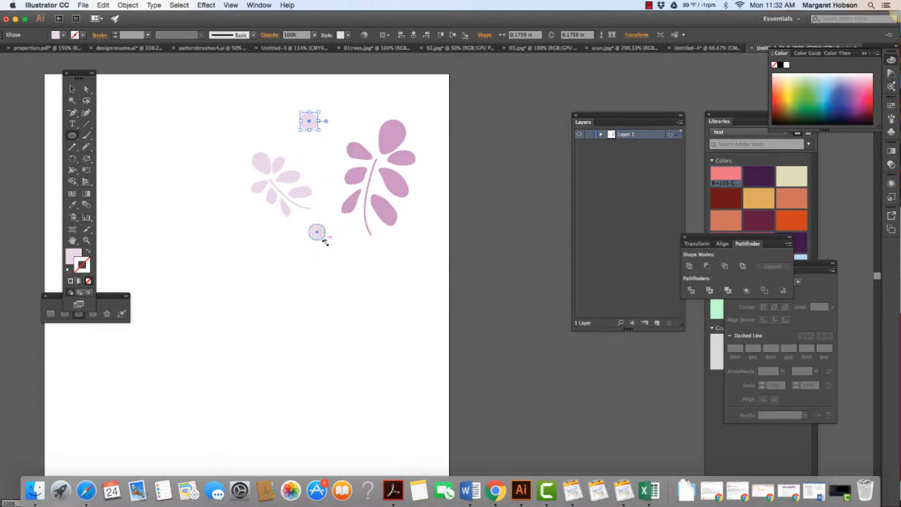
drag(314, 151, 328, 164)
drag(384, 243, 412, 270)
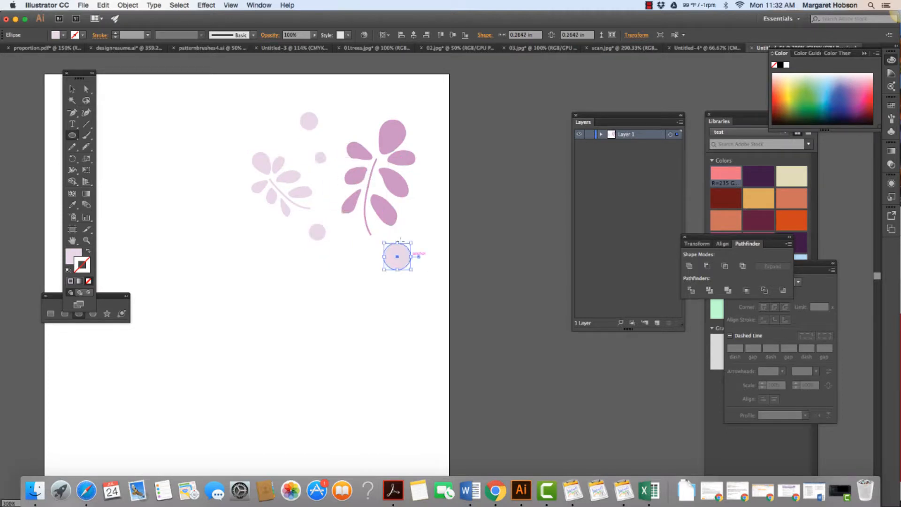
drag(355, 83, 379, 107)
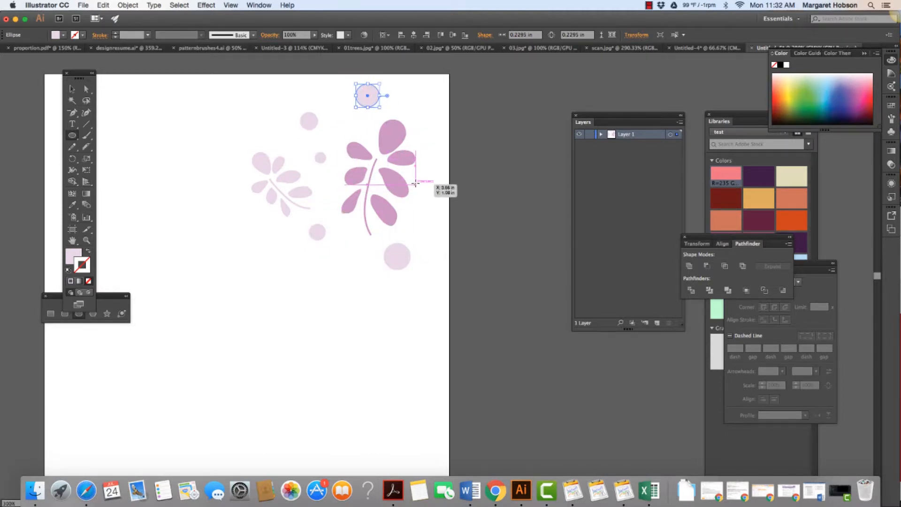
drag(415, 182, 440, 206)
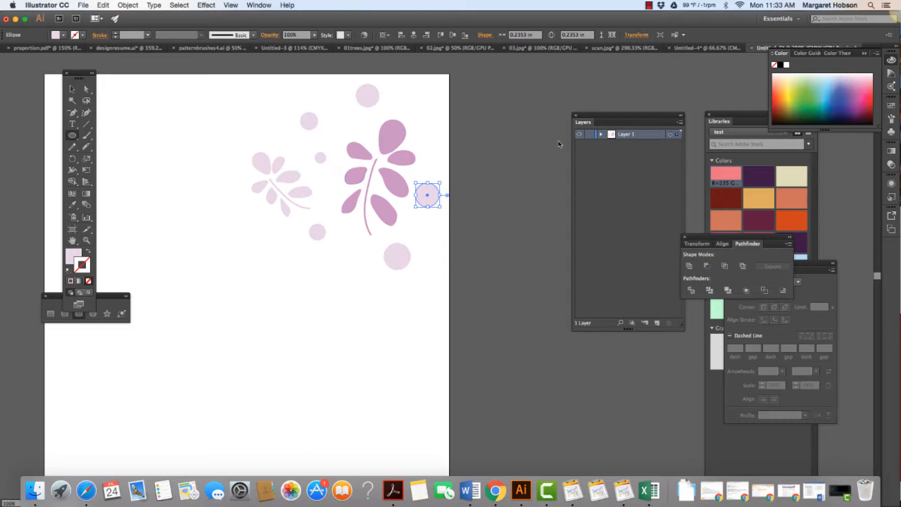
Sample the large sprig's pink with the Eyedropper and show its shades and tints in the Color Guide
click(810, 54)
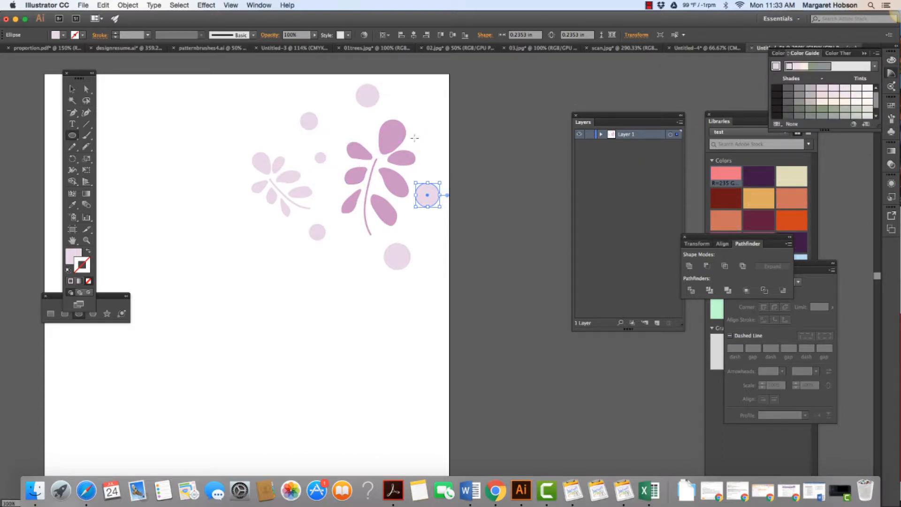
click(69, 89)
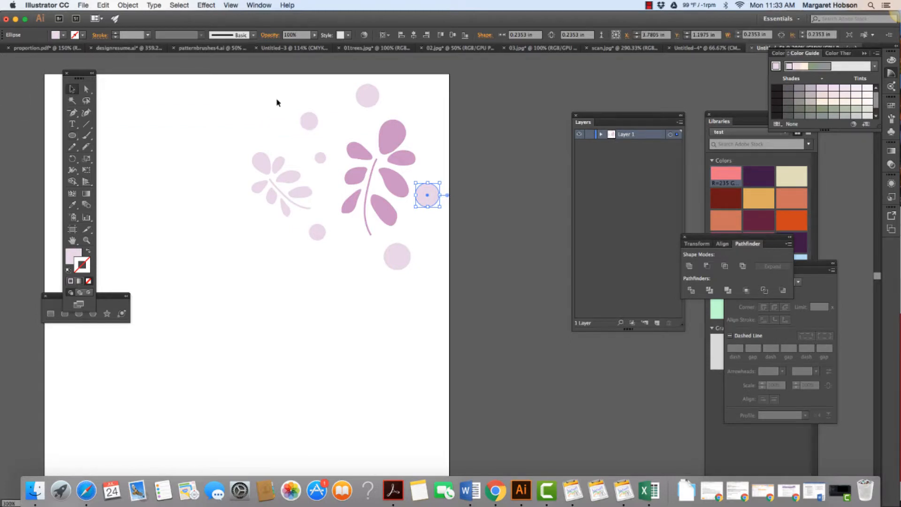
click(401, 141)
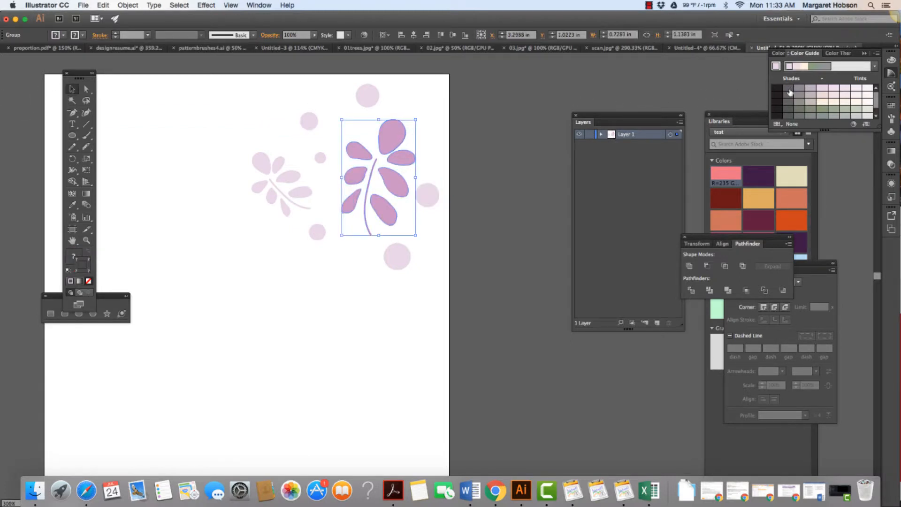
click(75, 255)
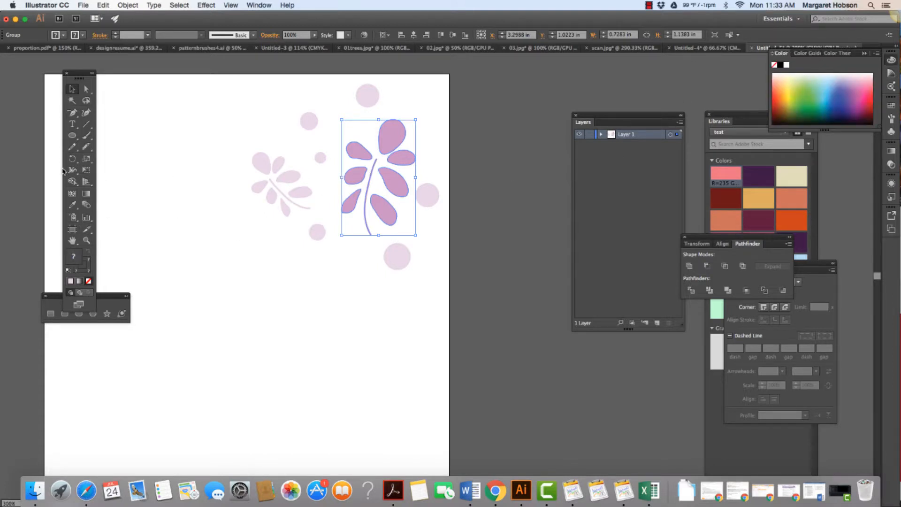
click(73, 204)
click(348, 145)
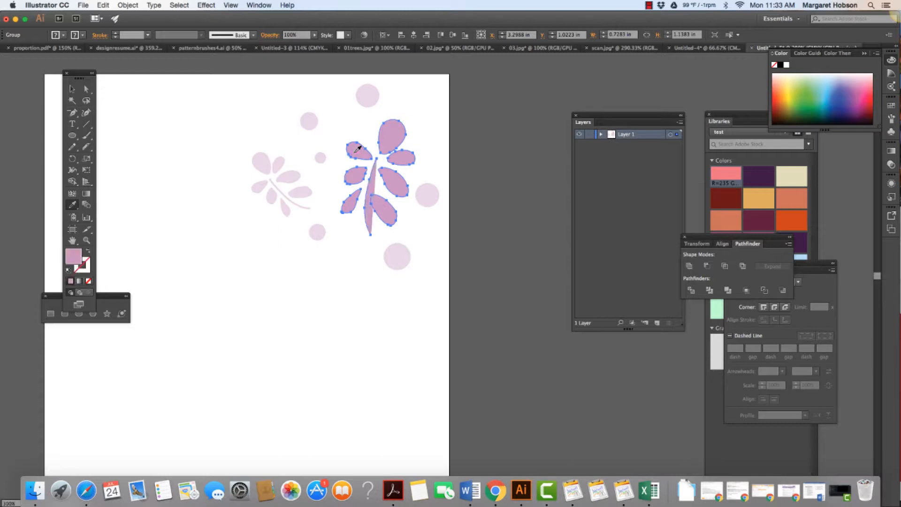
click(806, 53)
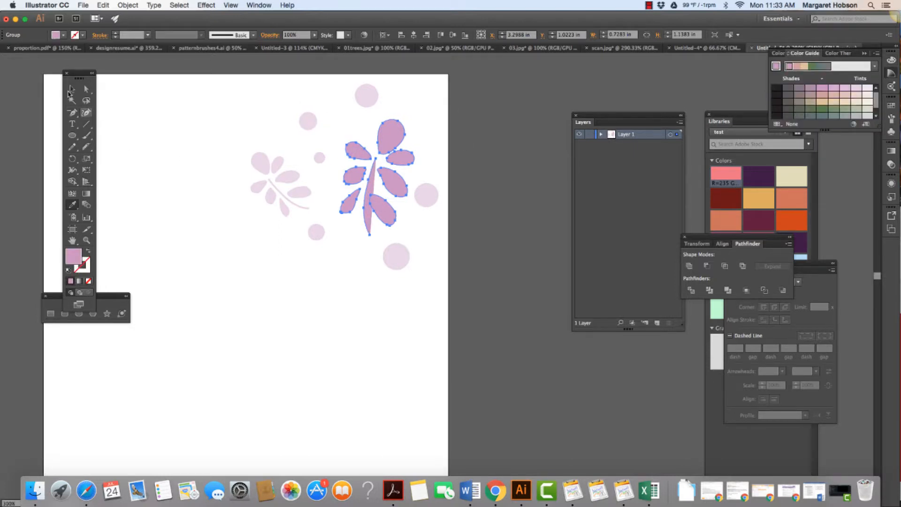
Recolor the circles above the small sprig, below the large sprig and beside the large sprig with different pink tints from the Color Guide
click(75, 90)
click(308, 120)
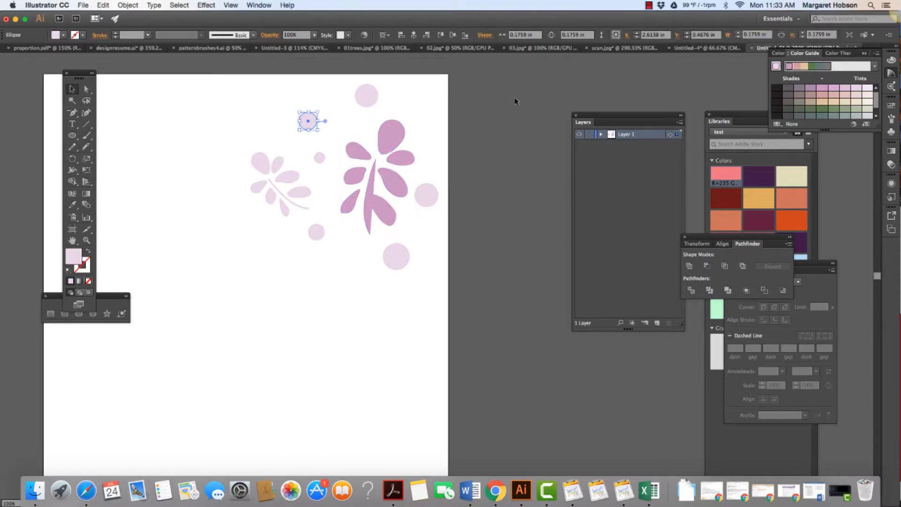
click(833, 90)
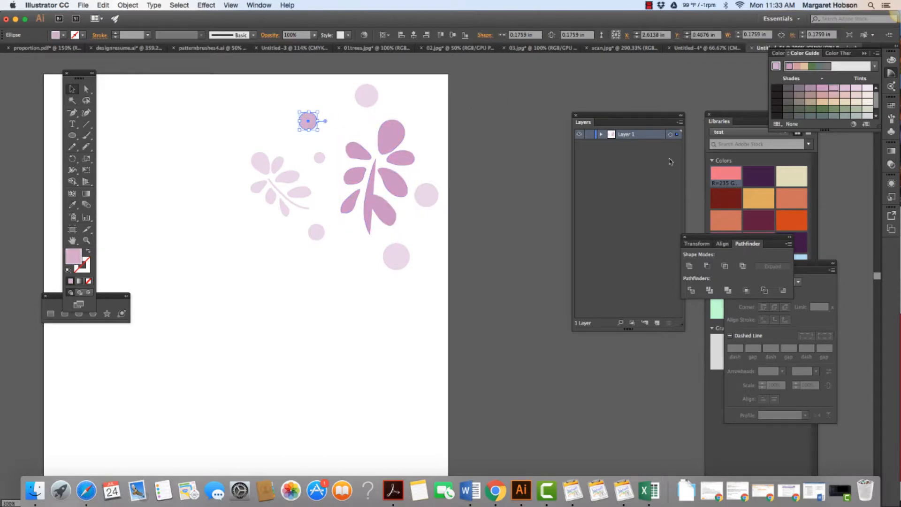
click(400, 257)
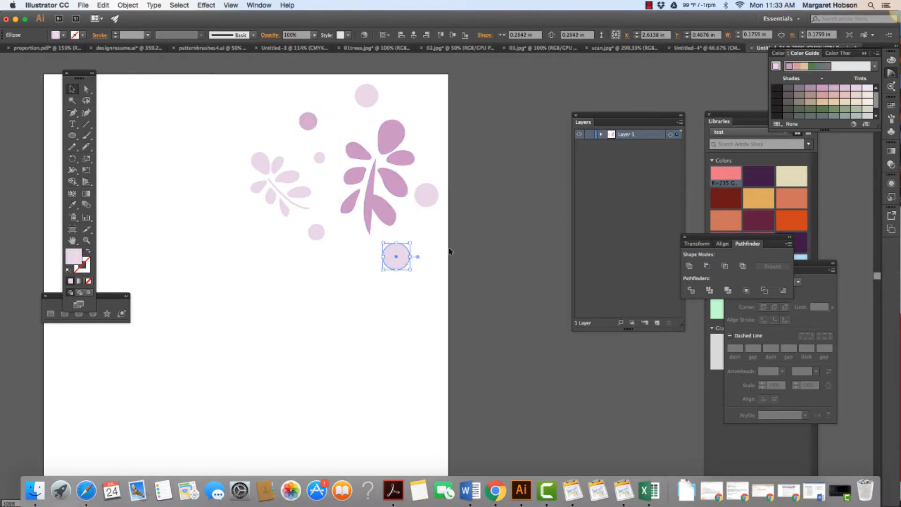
click(842, 90)
click(427, 198)
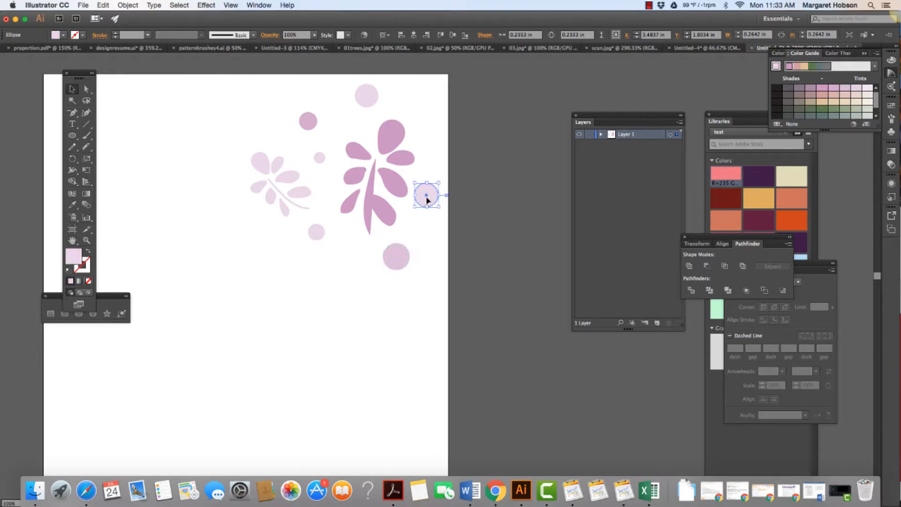
click(821, 90)
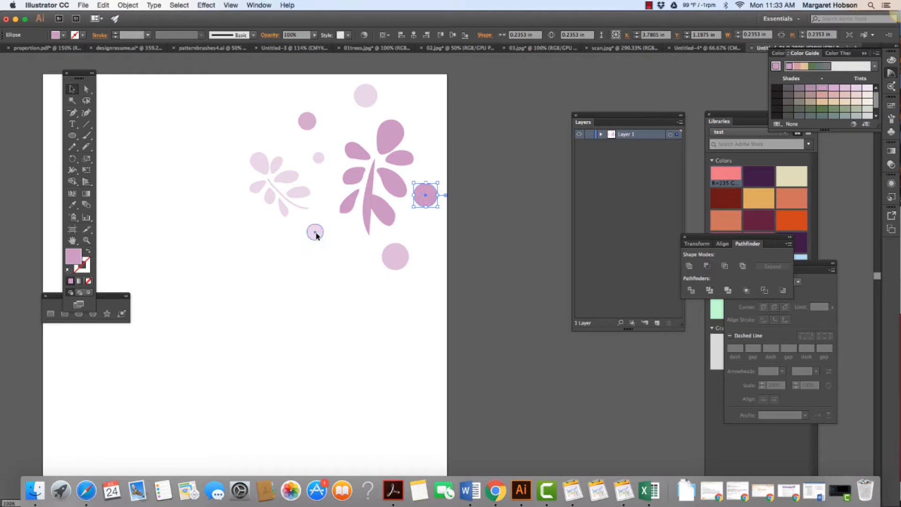
click(337, 277)
Ungroup the large sprig so its leaves and stem are separate objects
click(373, 192)
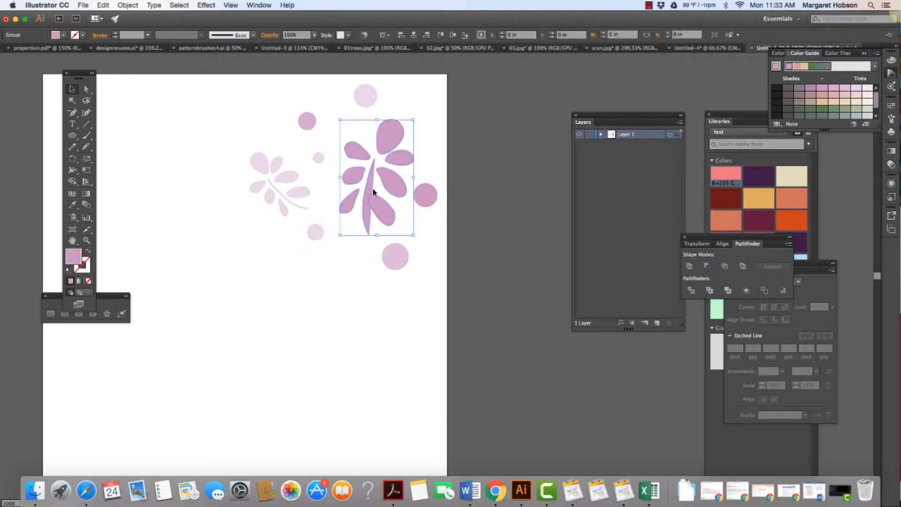
click(126, 5)
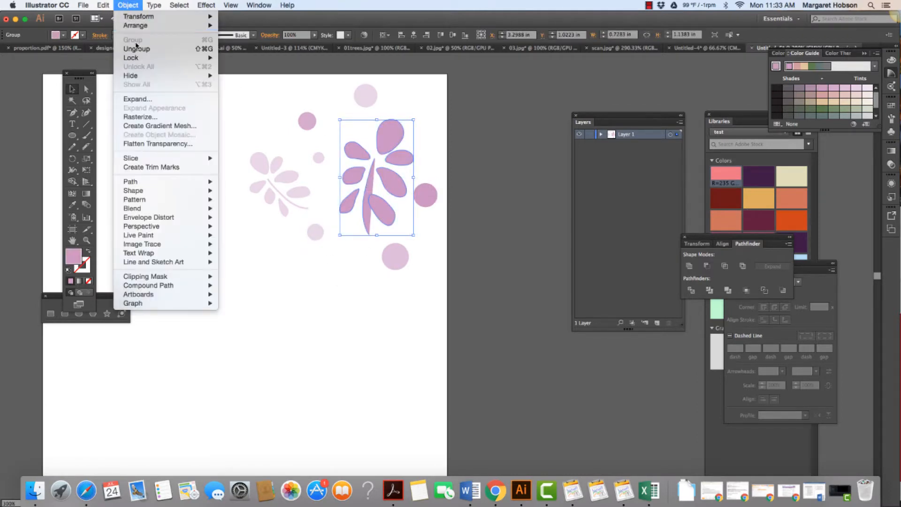
click(138, 49)
click(229, 280)
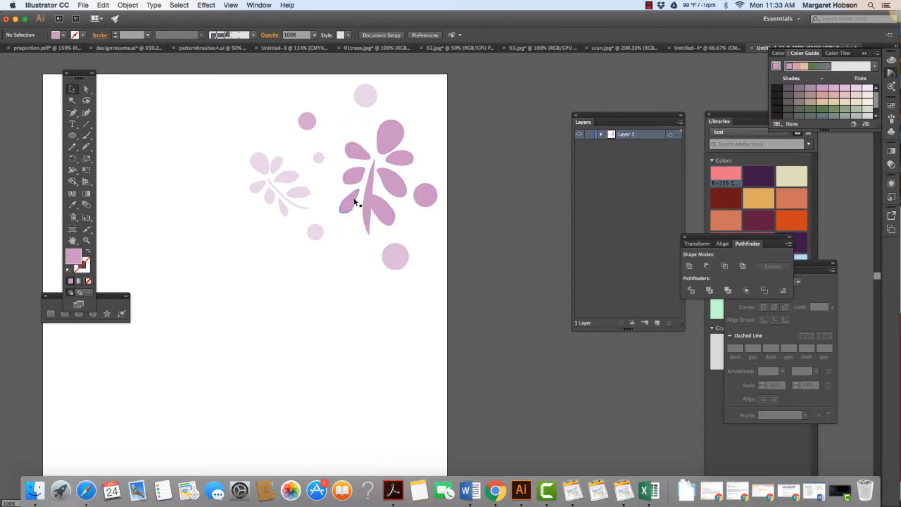
Swap the large sprig's stem to no fill with a pink stroke
click(369, 192)
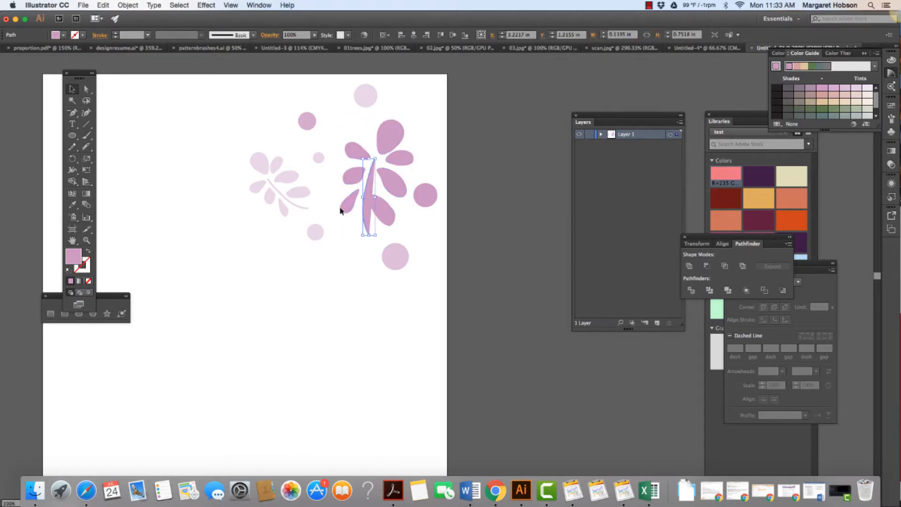
click(90, 281)
click(71, 282)
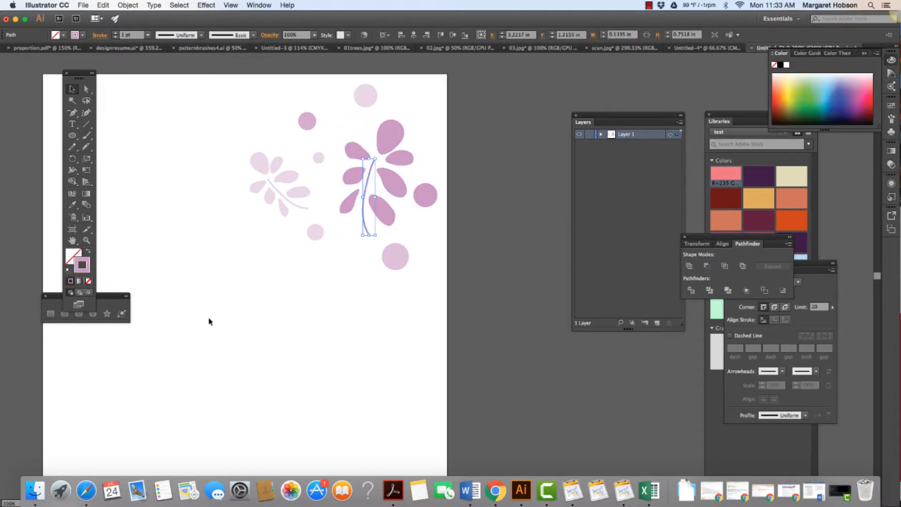
click(228, 326)
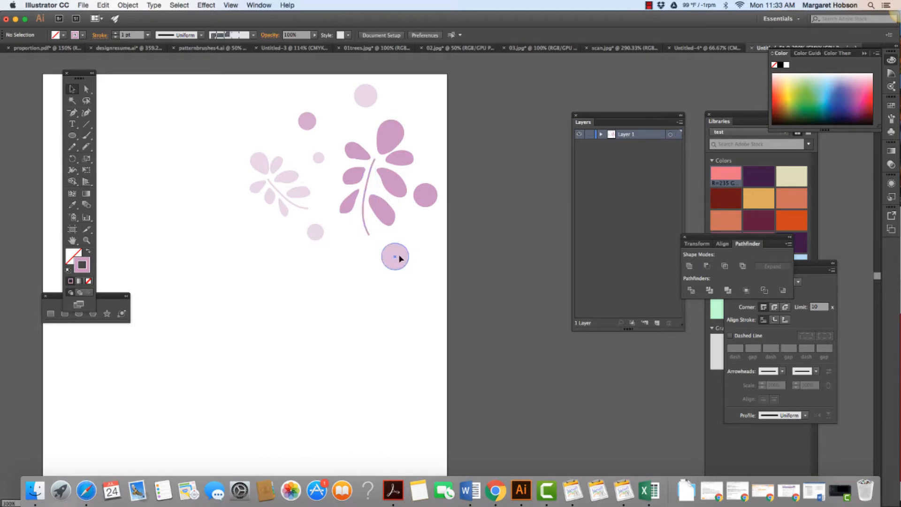
Reposition the circles below and beside the large sprig, and recolor the side one with the smallest circle's light pink
drag(397, 256, 367, 257)
drag(429, 195, 430, 208)
key(i)
click(318, 157)
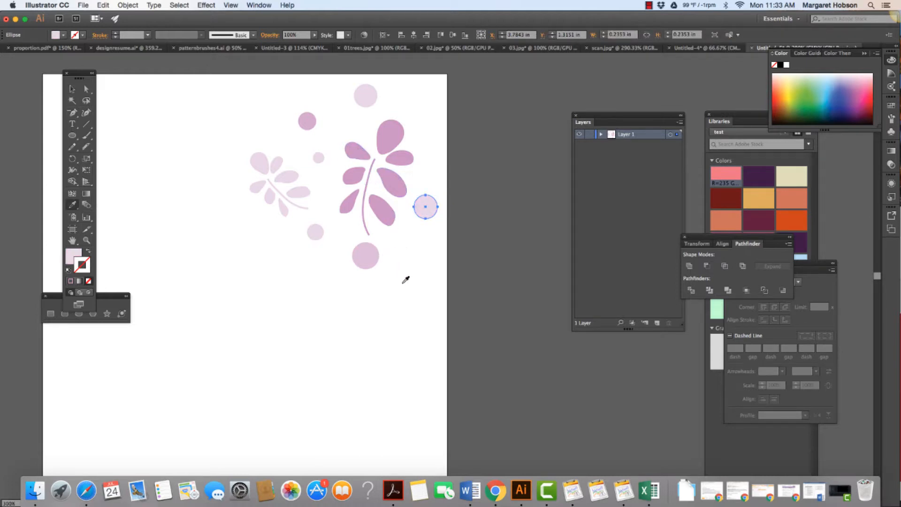
click(71, 89)
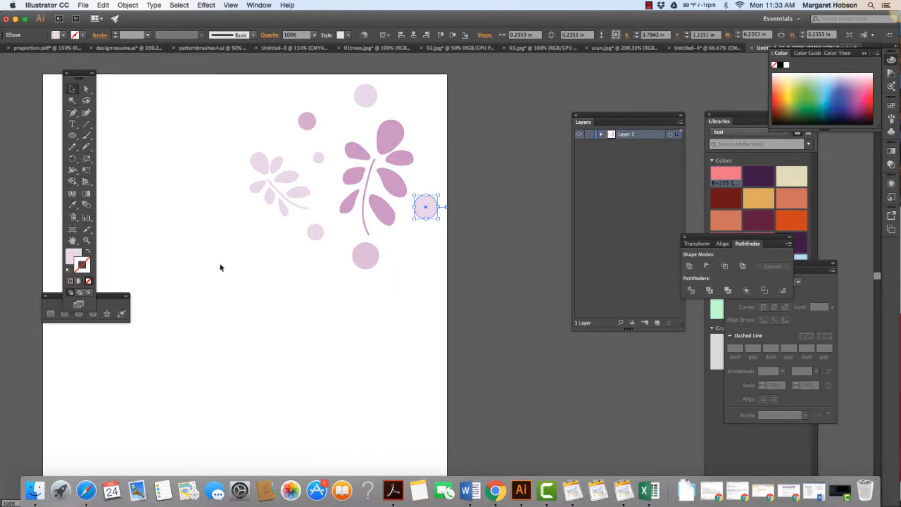
click(225, 278)
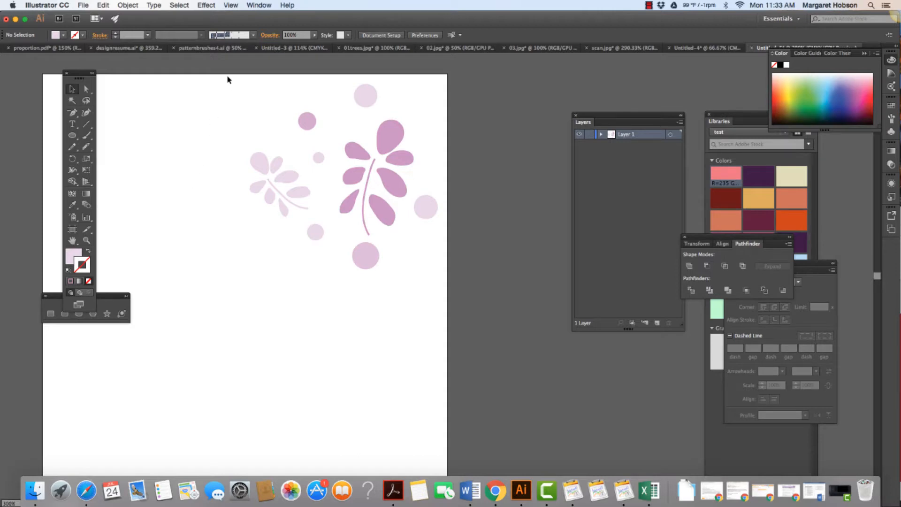
Select both sprigs and all the circles and group them into one motif
drag(213, 78, 441, 297)
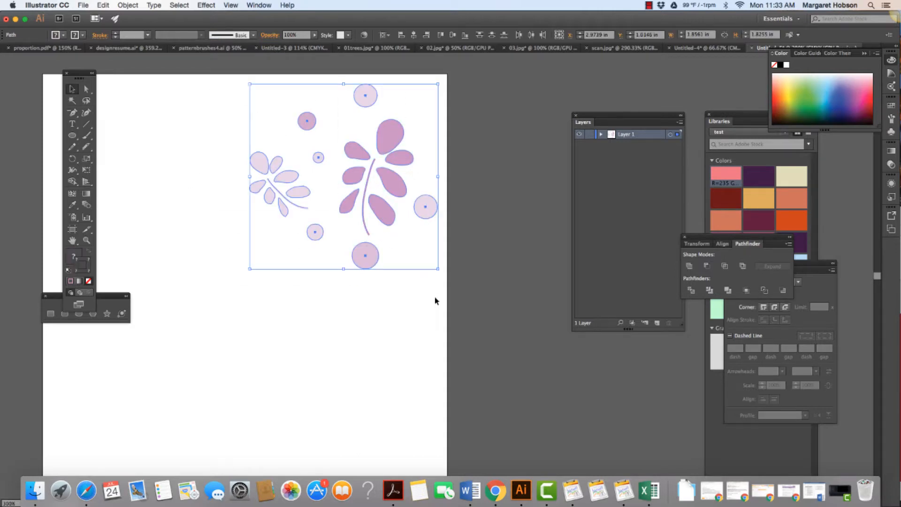
click(131, 5)
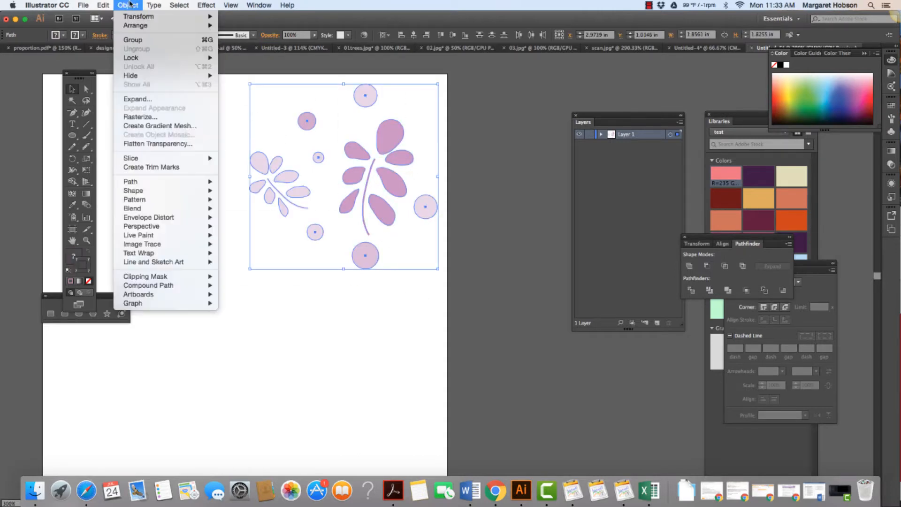
click(134, 41)
Copy the grouped motif and paste a duplicate of it
click(103, 4)
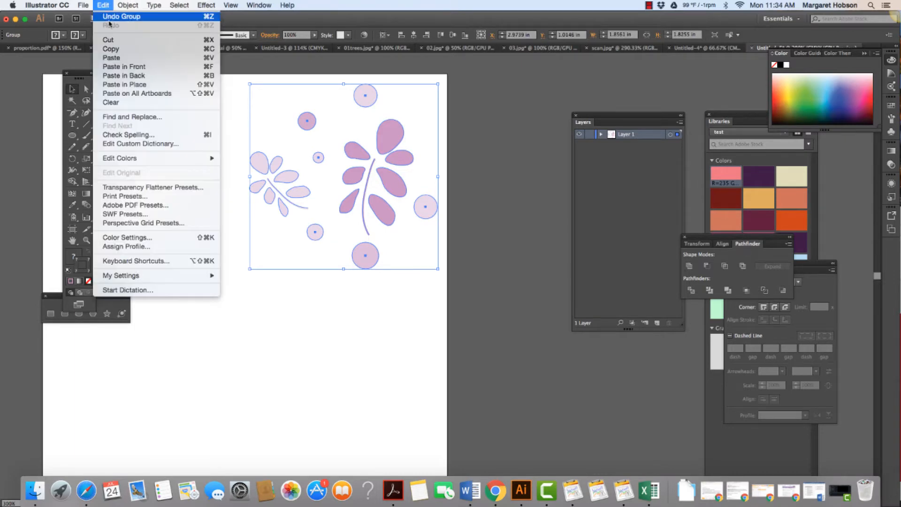
click(117, 49)
click(103, 4)
click(111, 57)
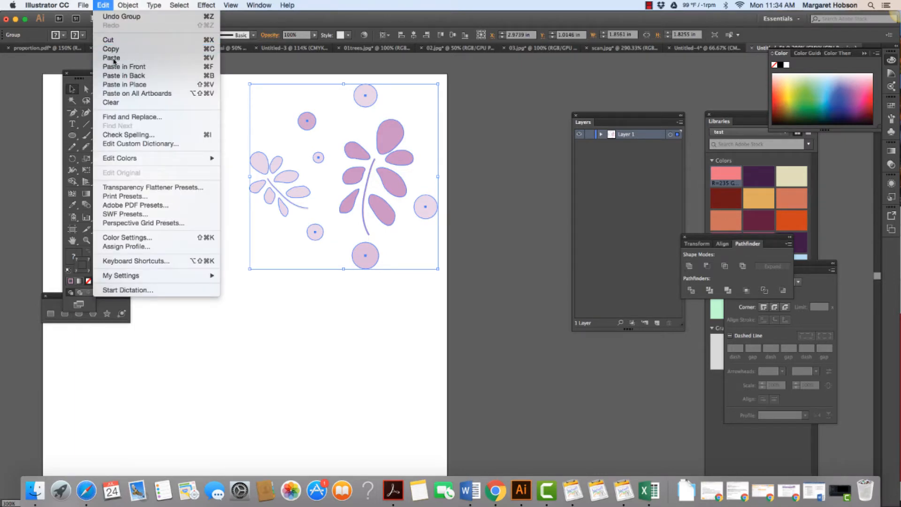
Move the original motif to the artboard's upper left and place the copy beside it at the same height
drag(425, 203, 224, 206)
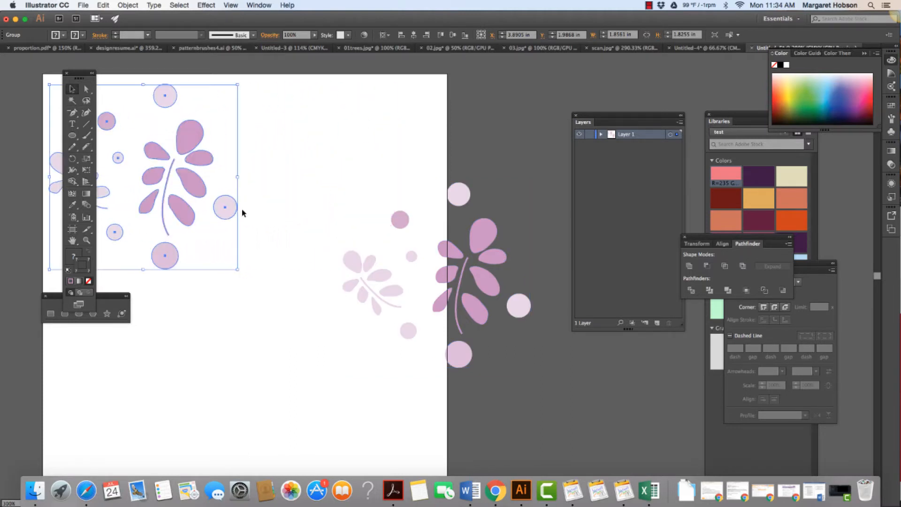
drag(452, 255, 357, 173)
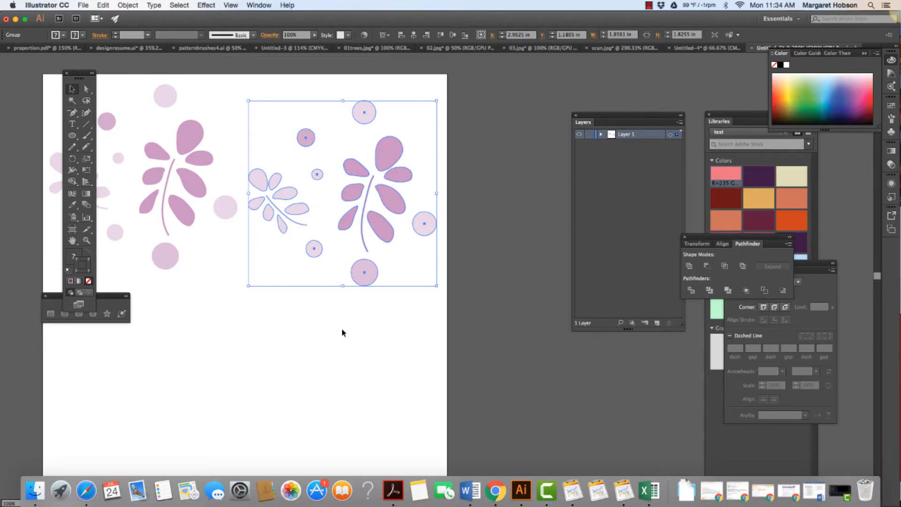
key(super+minus)
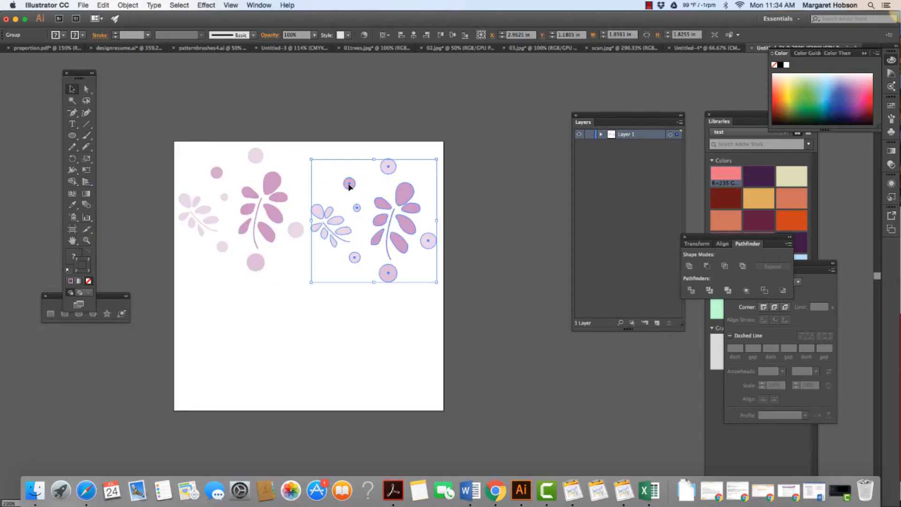
drag(349, 186, 342, 175)
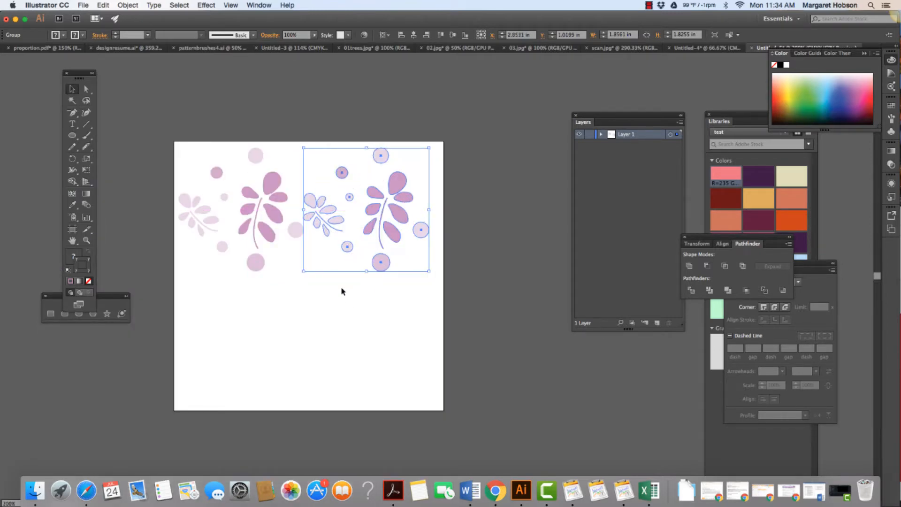
Copy both motifs, paste them in front, and move the duplicated pair down to form a second row on the artboard
click(341, 291)
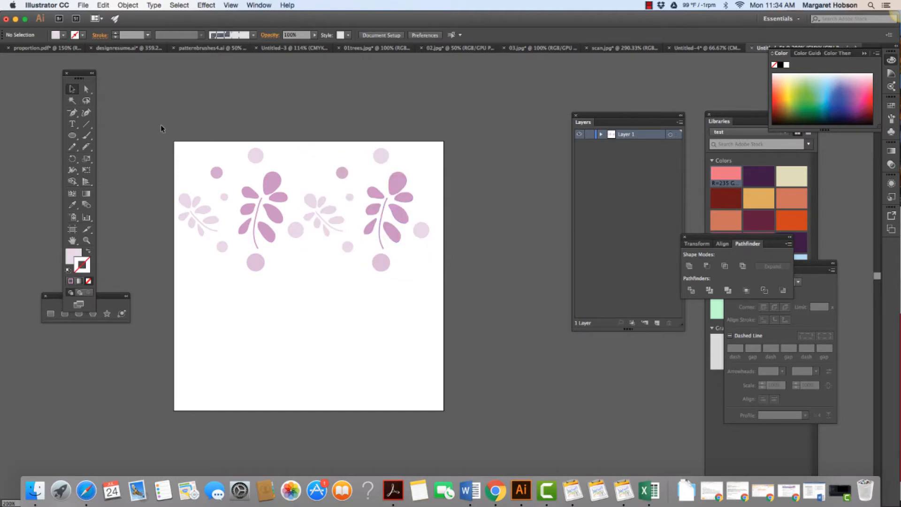
drag(171, 137, 435, 294)
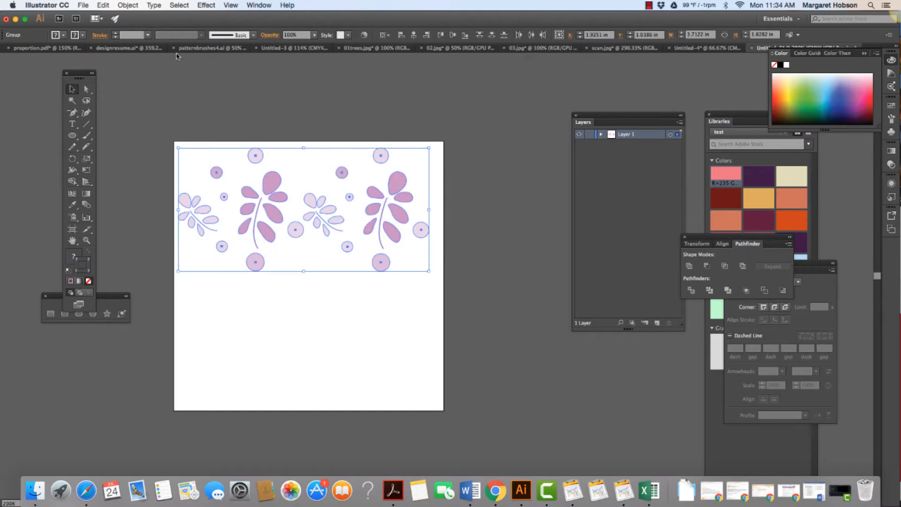
click(102, 5)
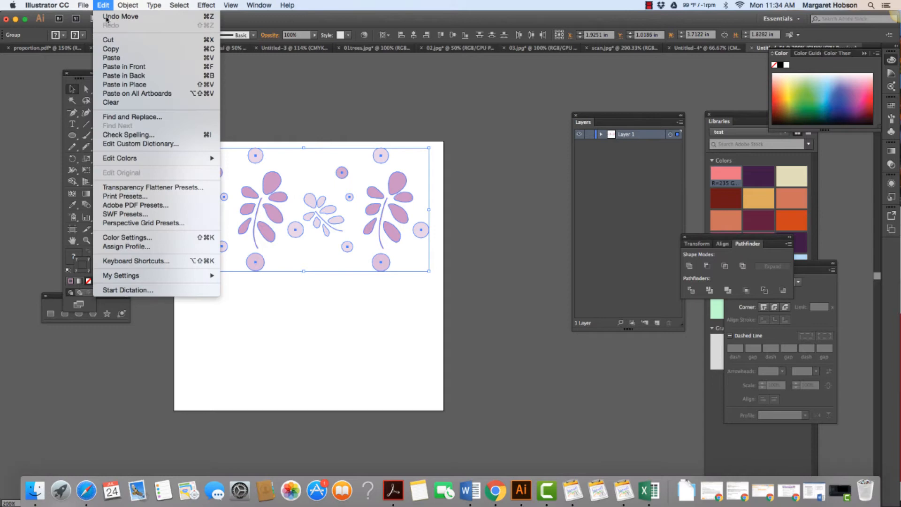
click(113, 49)
click(104, 5)
click(123, 66)
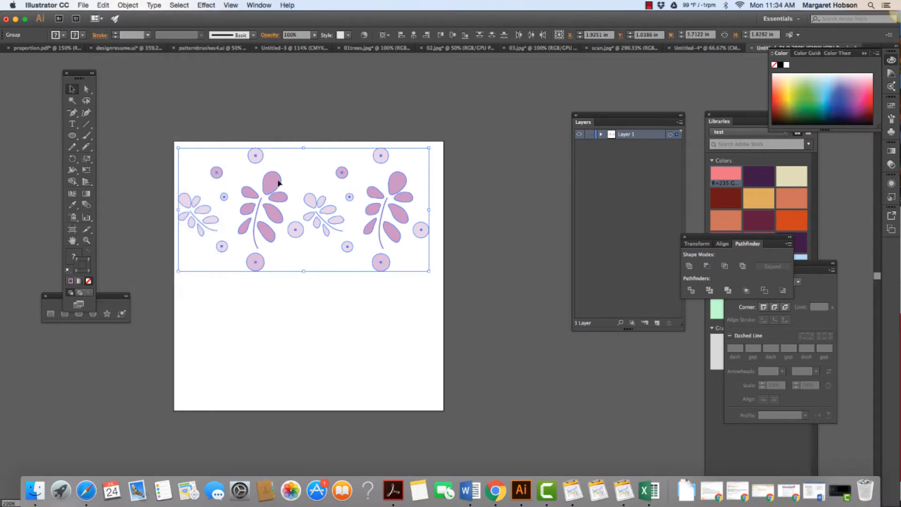
scroll(272, 183, right, 1)
drag(277, 197, 282, 312)
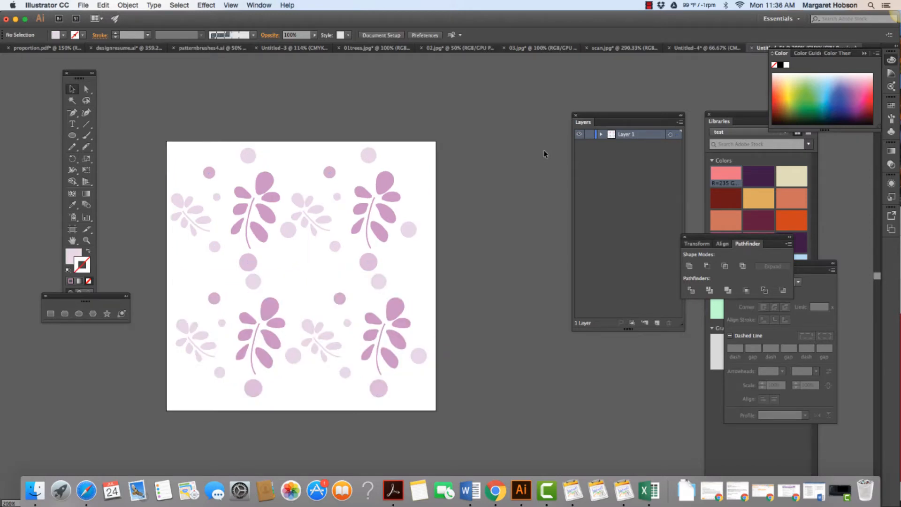
Rotate the lower-right motif slightly clockwise and enlarge it to about 1.97 in wide
click(383, 245)
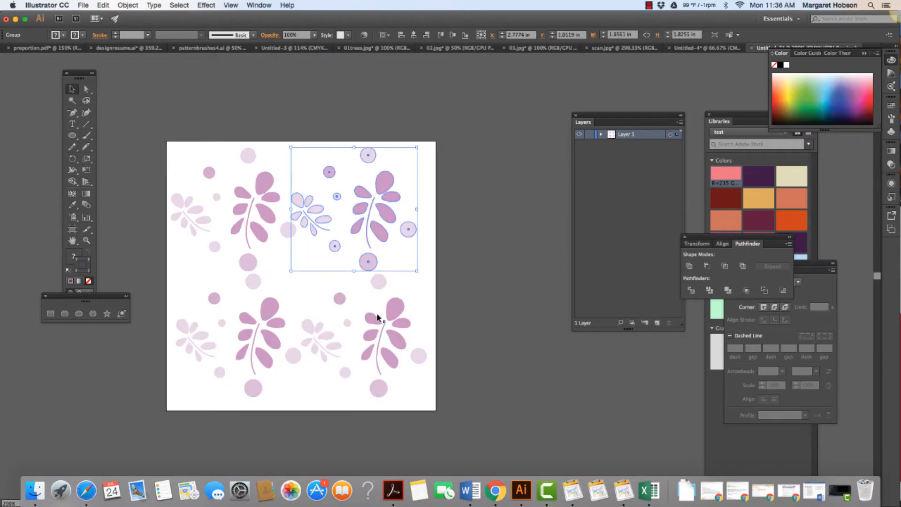
drag(378, 318, 378, 321)
scroll(282, 90, right, 1)
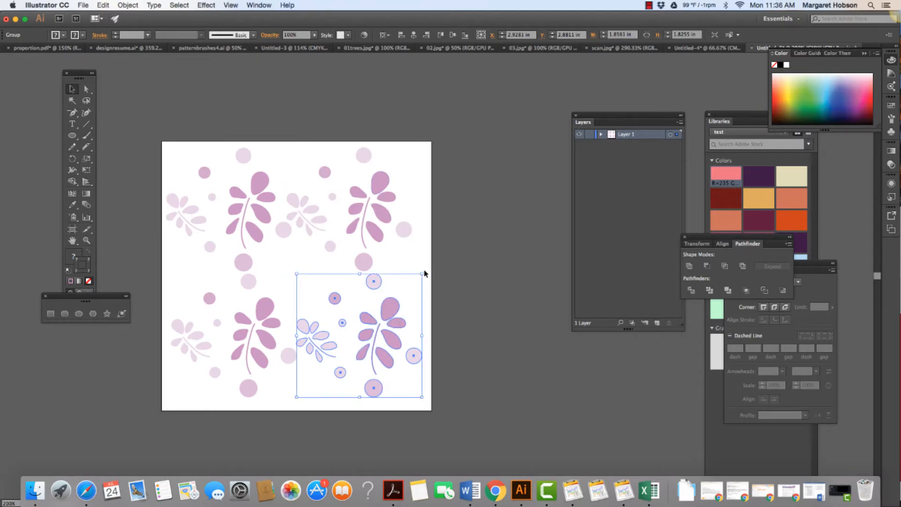
mouse_move(422, 267)
mouse_down()
mouse_move(446, 263)
mouse_move(435, 276)
mouse_up()
drag(308, 320, 309, 312)
drag(422, 265, 388, 275)
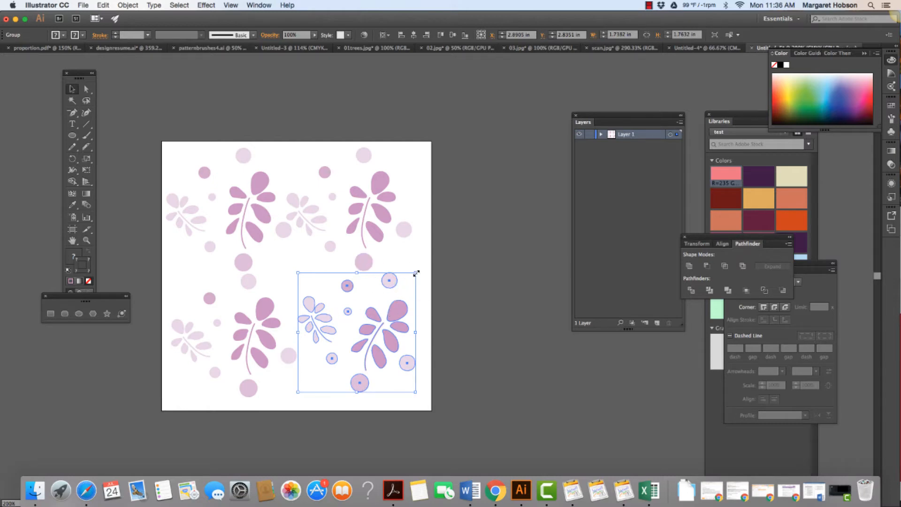
drag(416, 273, 428, 243)
Rotate the lower-left motif slightly clockwise, keeping it in the bottom row
click(269, 312)
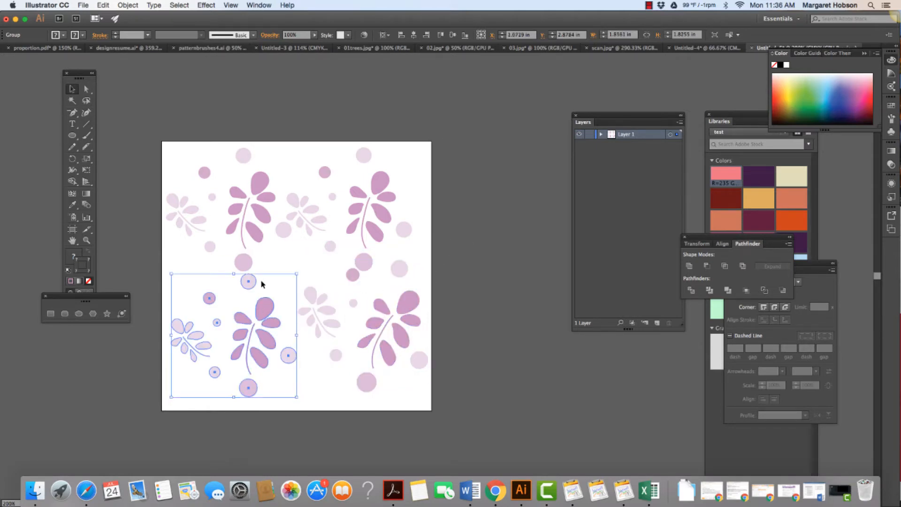
mouse_move(299, 269)
mouse_down()
mouse_move(339, 296)
mouse_move(289, 281)
mouse_up()
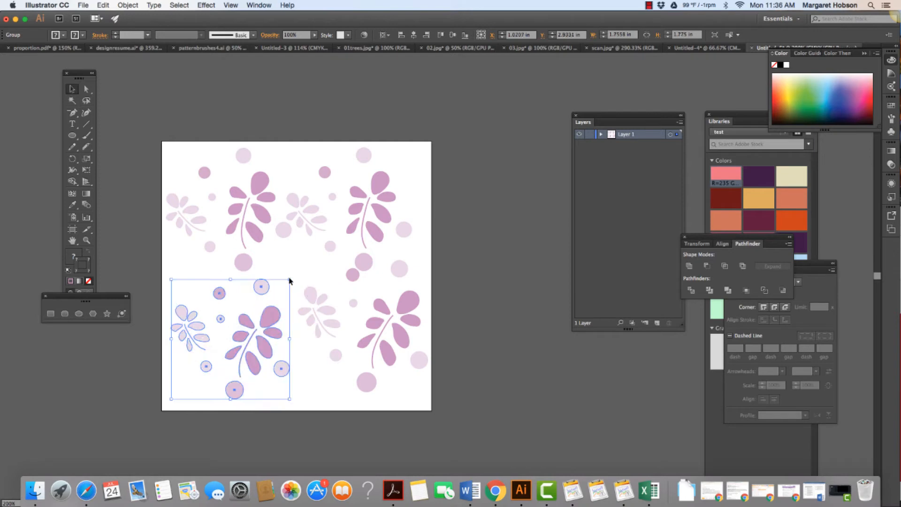
scroll(221, 291, right, 2)
Ungroup the lower-left motif and move its top pale circle and small darker circle up into the gap between the rows
click(128, 5)
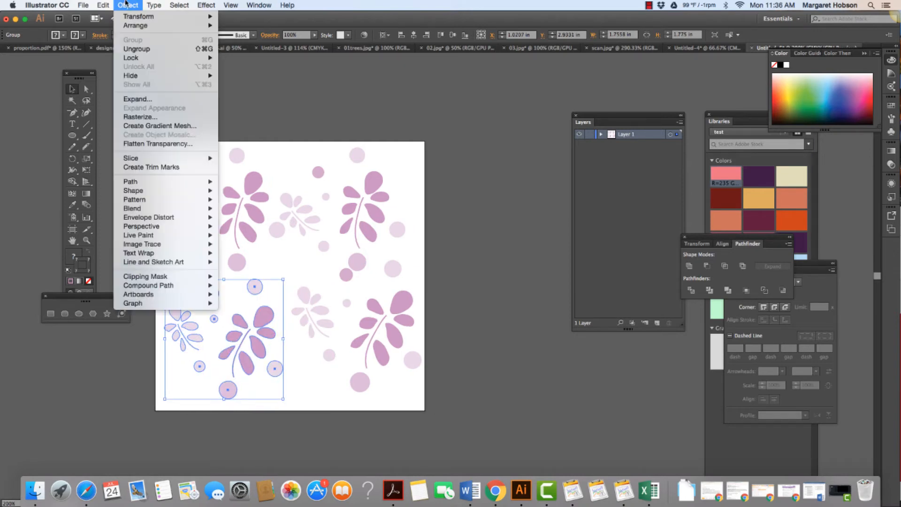
click(137, 49)
click(278, 261)
click(257, 286)
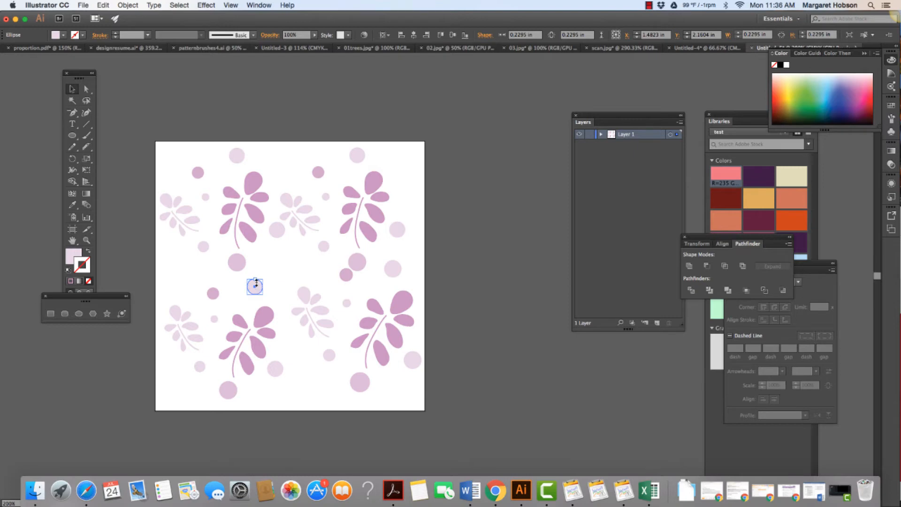
drag(254, 292, 271, 267)
click(264, 319)
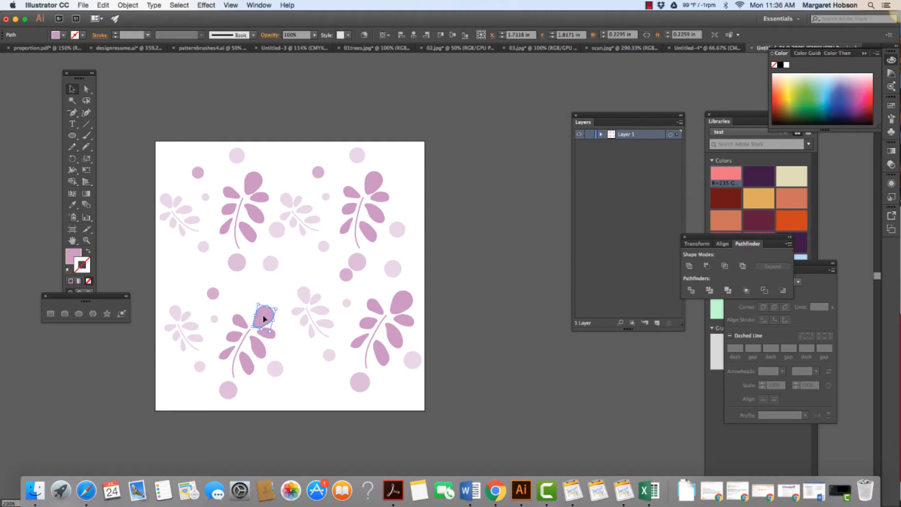
click(237, 320)
drag(215, 292, 201, 280)
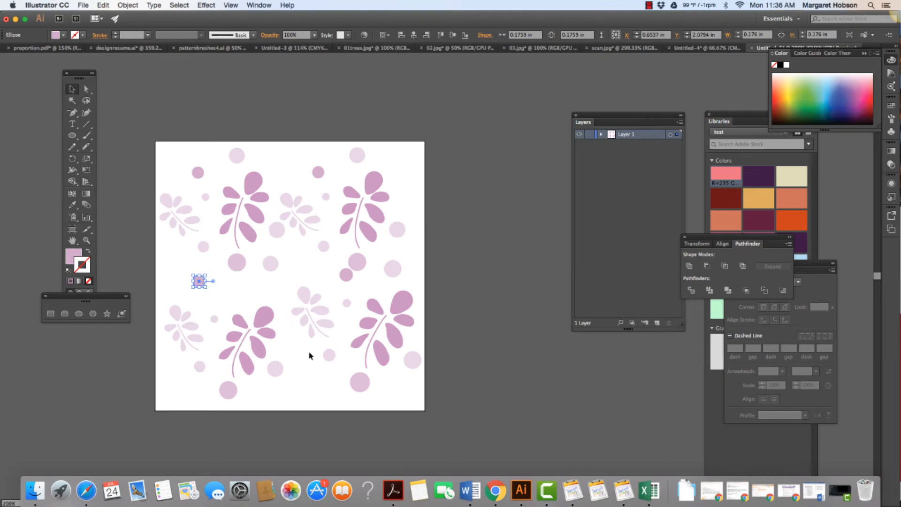
click(314, 364)
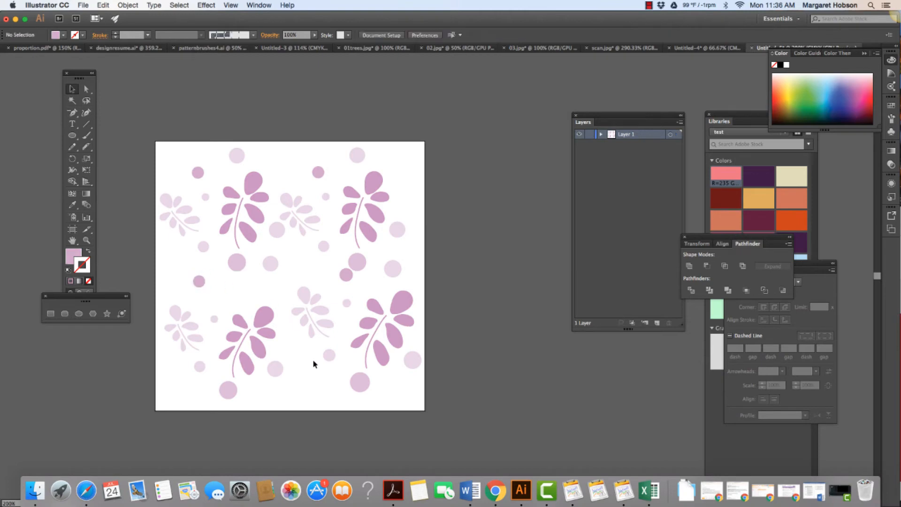
Enlarge the upper-left motif to about 2.18 in wide and the upper-right one to about 2.15 in, nudging the latter up and right
click(249, 233)
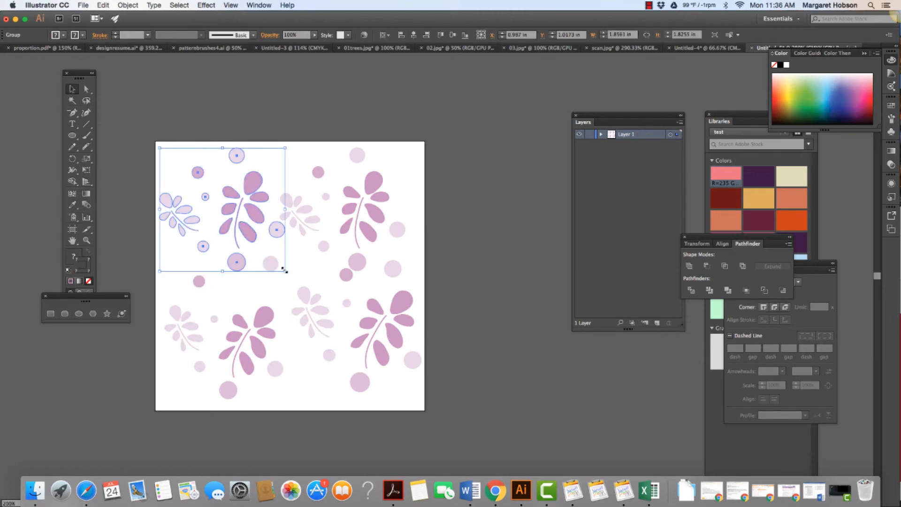
drag(285, 270, 307, 295)
click(356, 224)
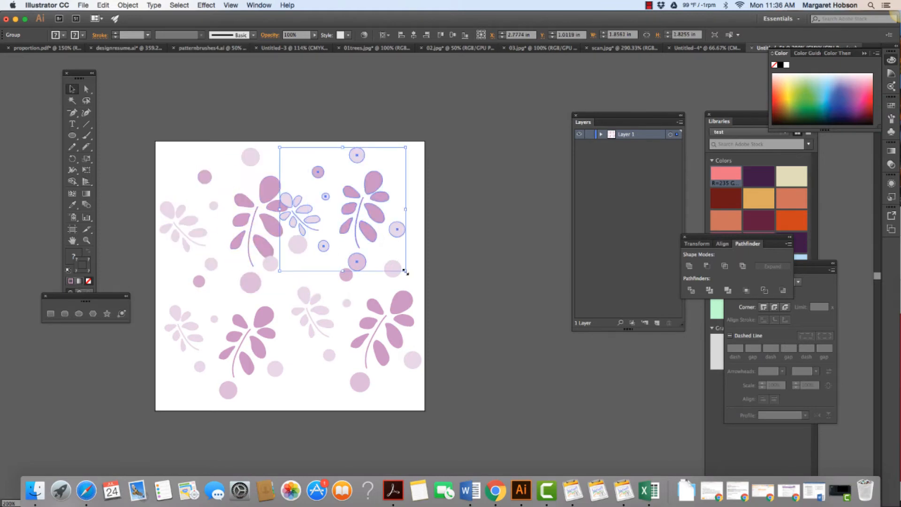
drag(405, 271, 425, 290)
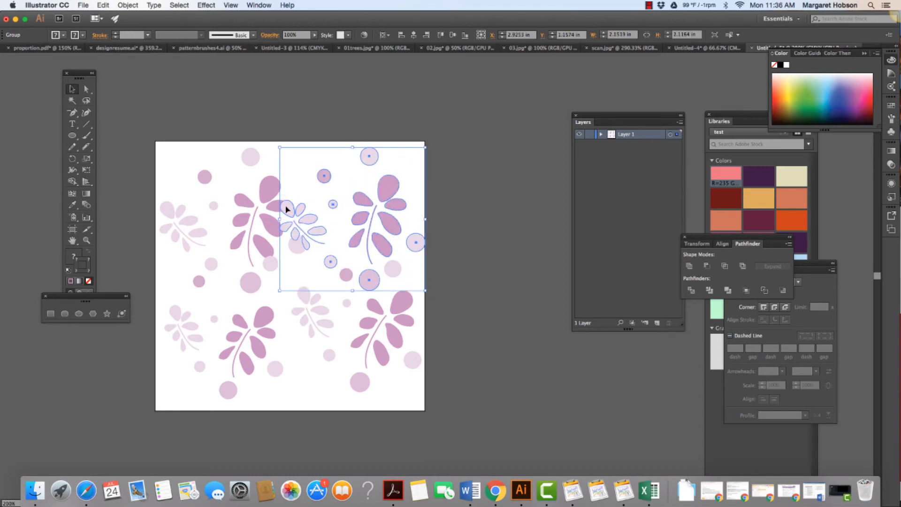
drag(287, 209, 292, 201)
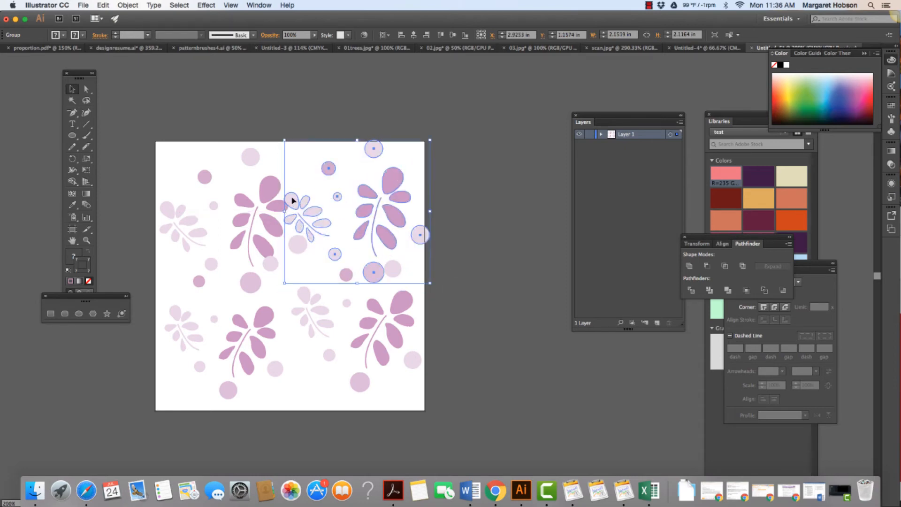
Ungroup the upper-right motif and deselect its parts
click(127, 5)
click(134, 53)
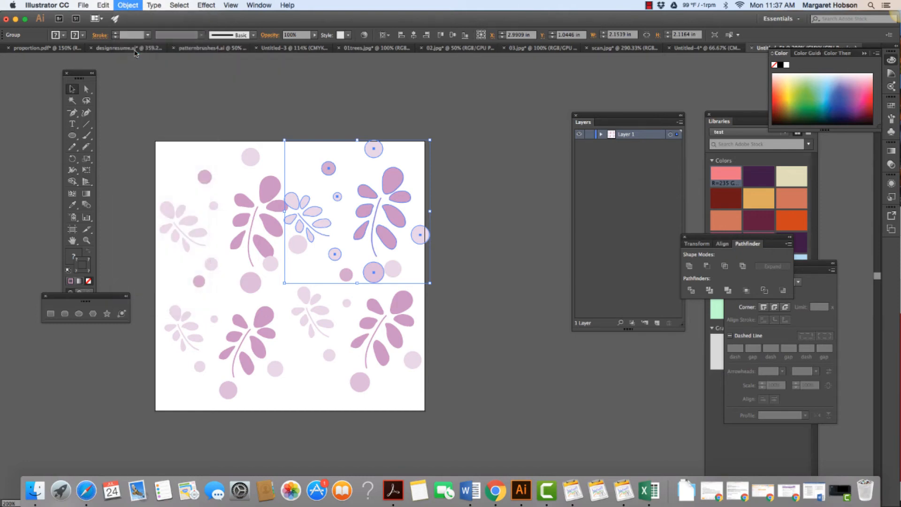
click(246, 103)
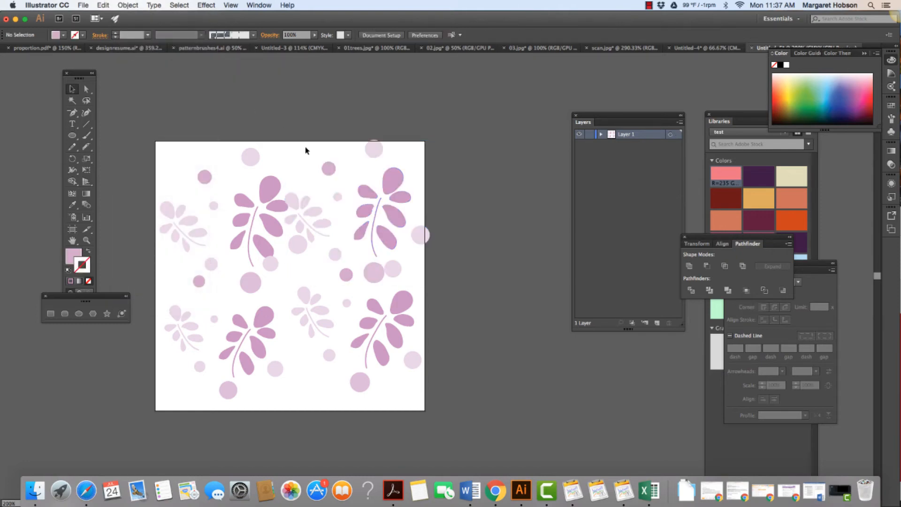
Reposition the upper-right motif's side, bottom and top circles into open space on the artboard, and nudge the lower-right motif slightly left
drag(420, 236, 403, 264)
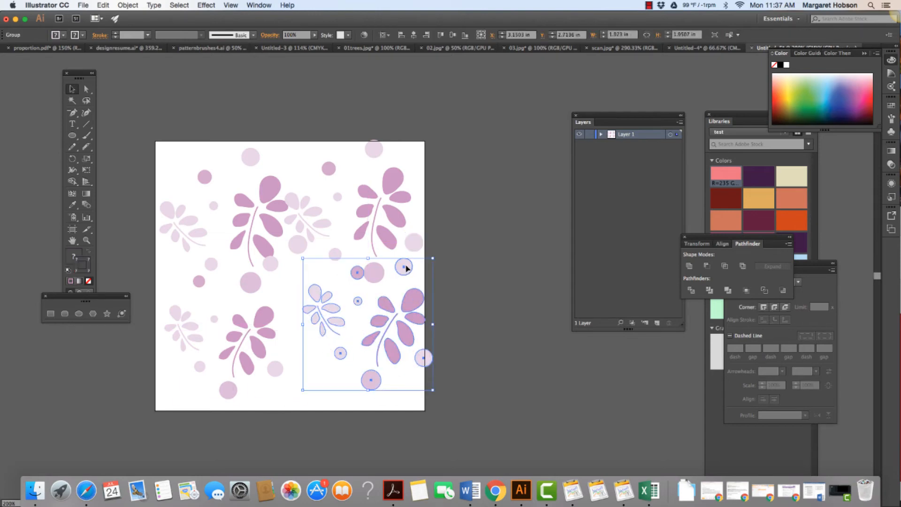
drag(376, 323, 366, 323)
click(373, 274)
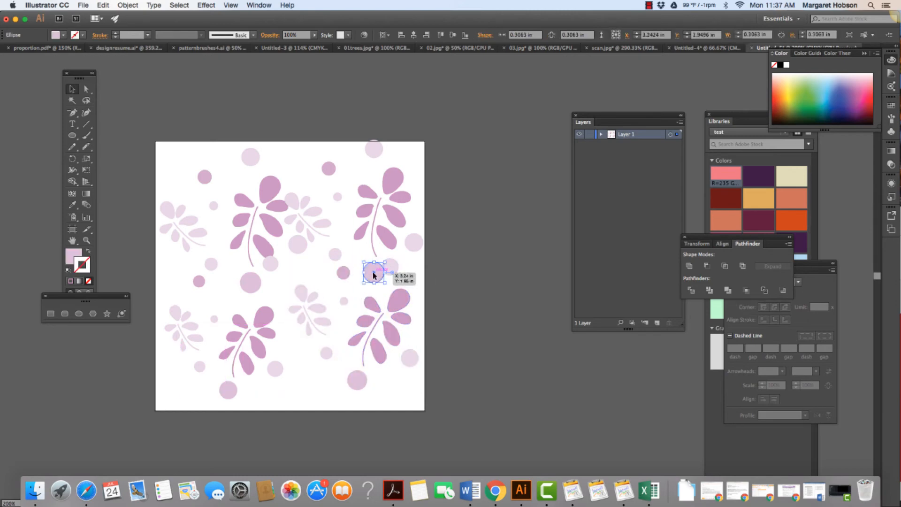
drag(373, 274, 302, 157)
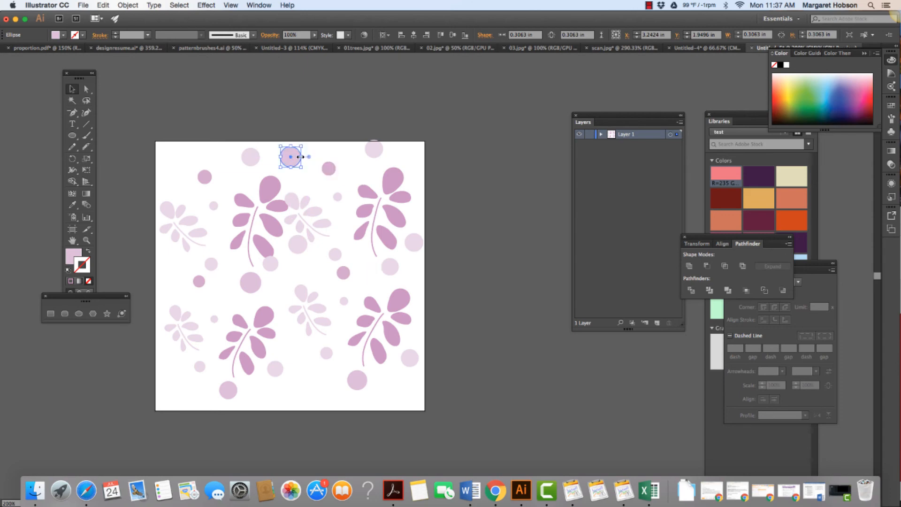
drag(371, 152, 362, 164)
click(389, 149)
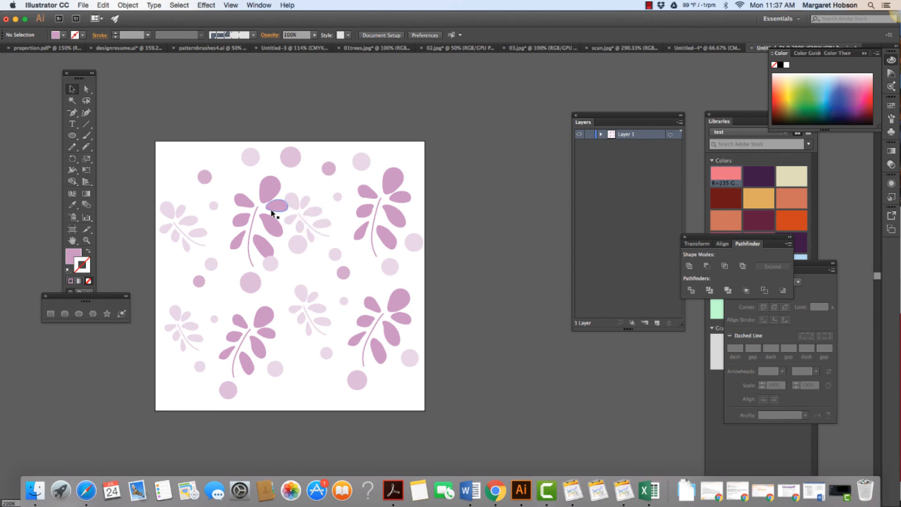
click(269, 231)
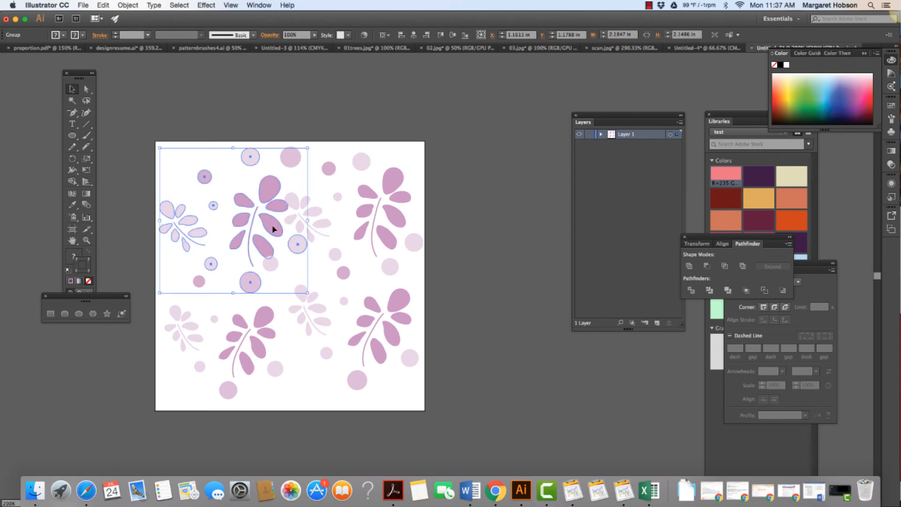
click(294, 200)
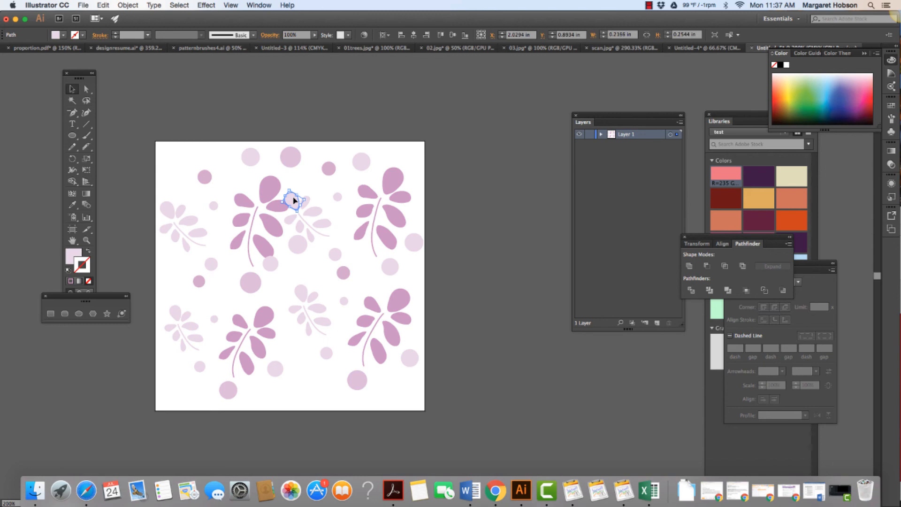
click(647, 4)
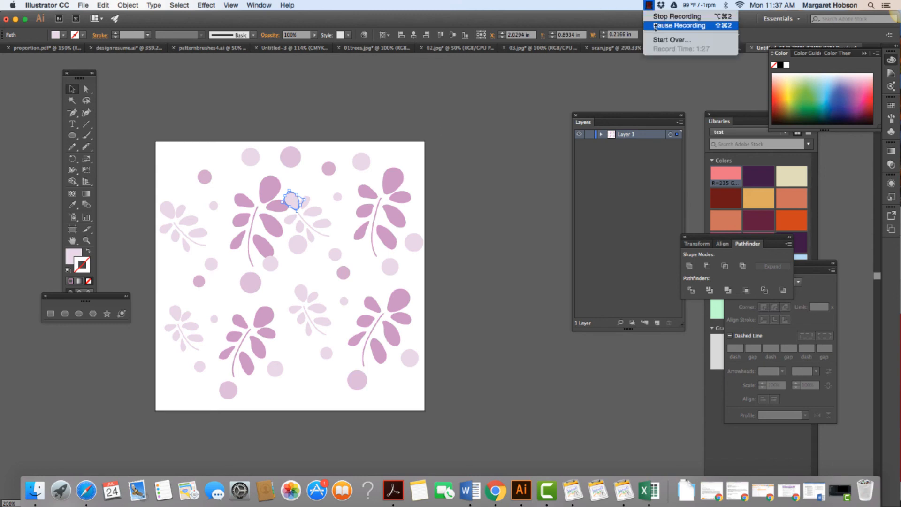